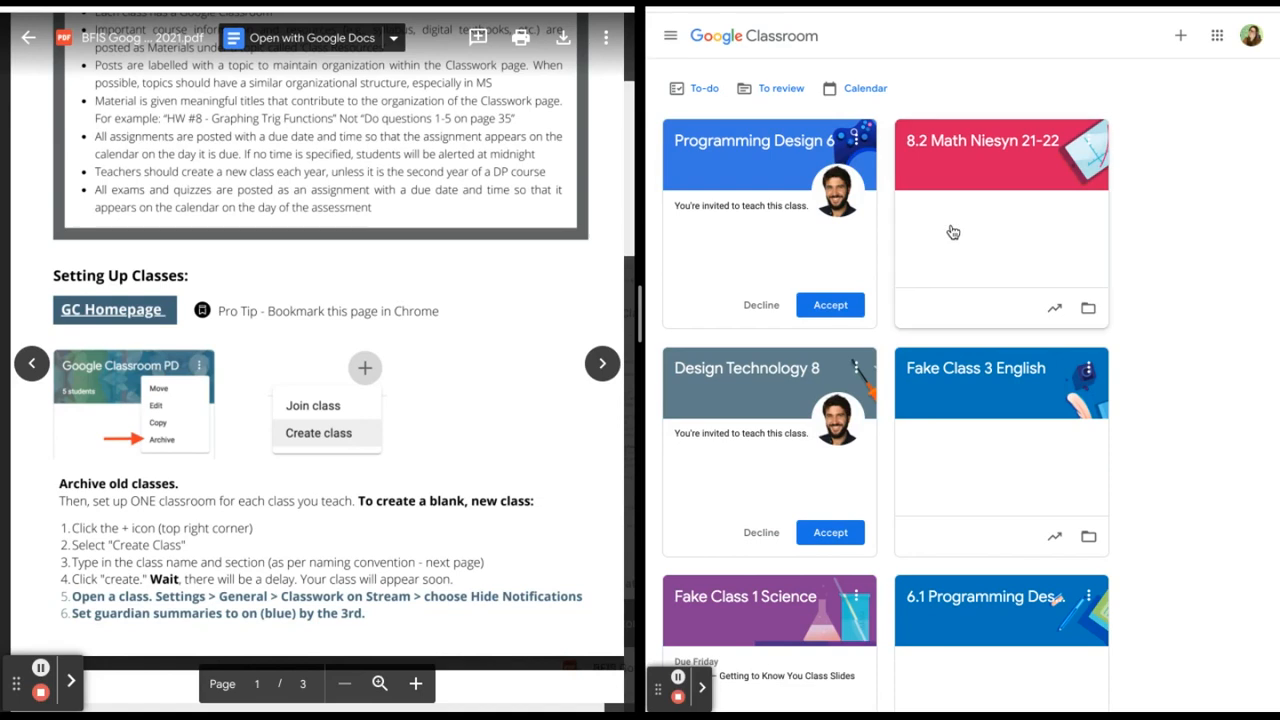
Archive the existing 8.2 Math 21-22 class
click(1089, 147)
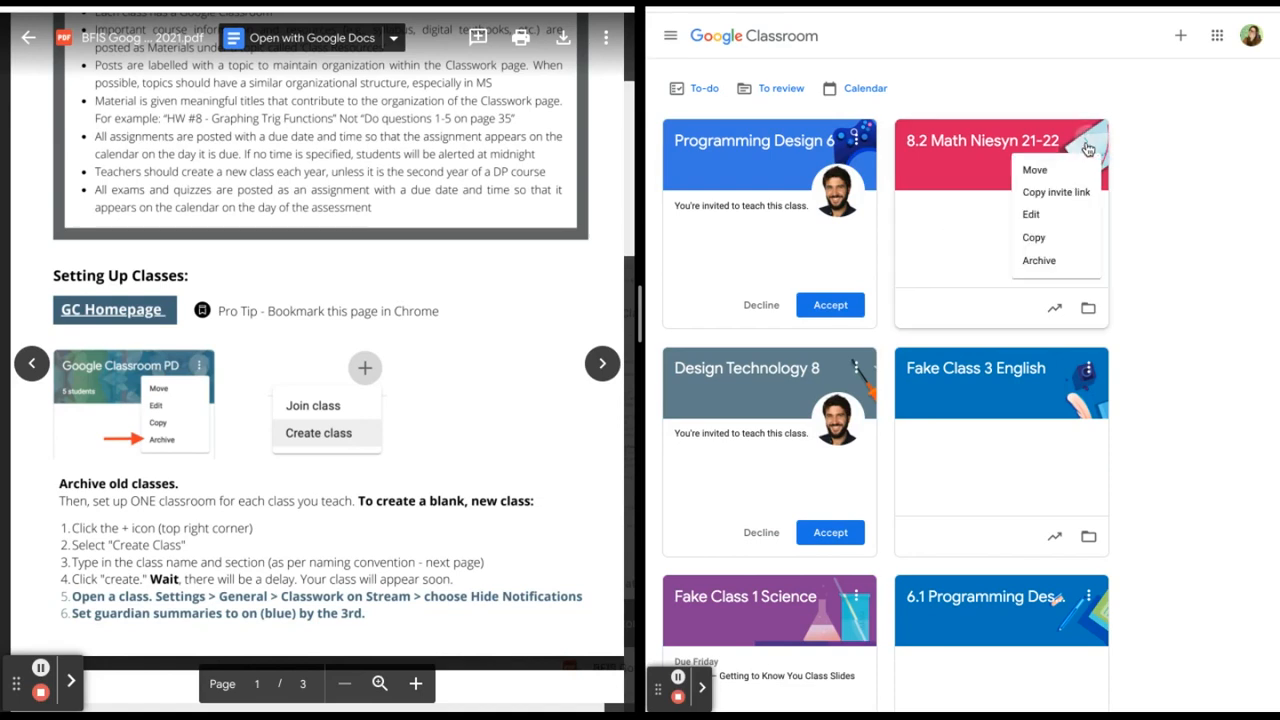
click(1070, 268)
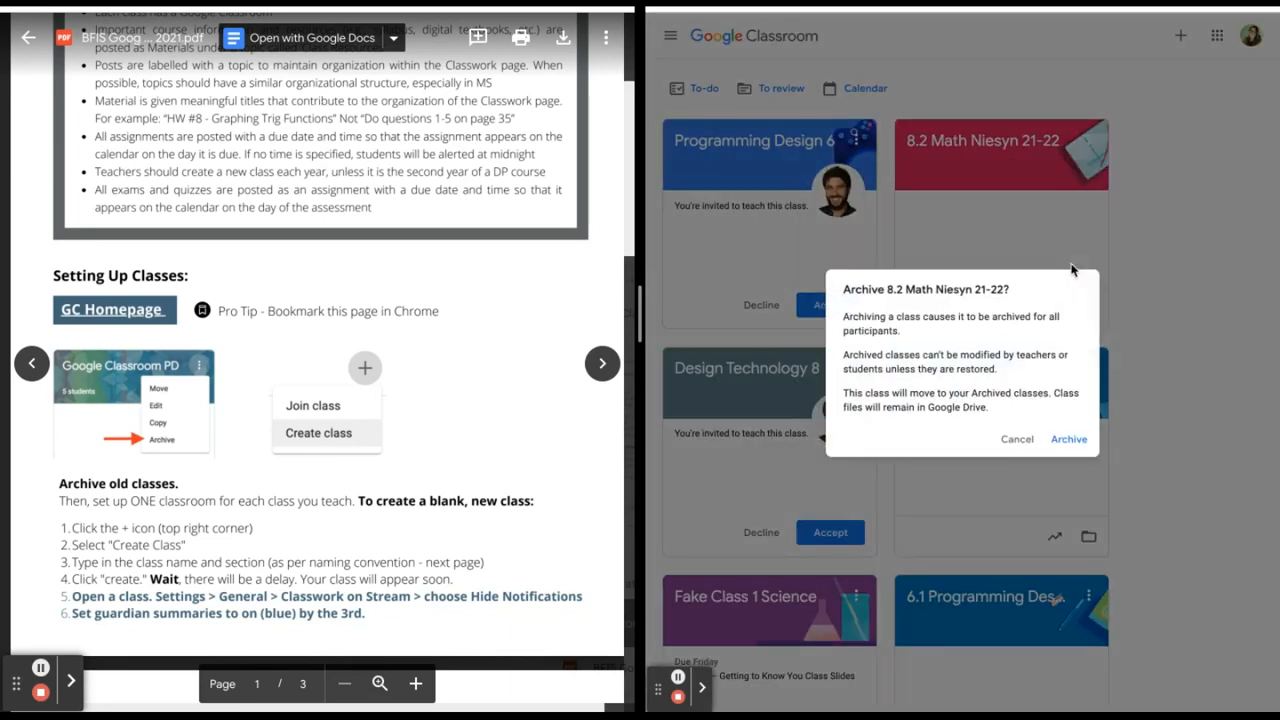
click(1077, 442)
Create a new 8.2 Math 21-22 class, naming it with grade, section, subject, teacher's last name and year as the guide prescribes
scroll(497, 452, down, 2)
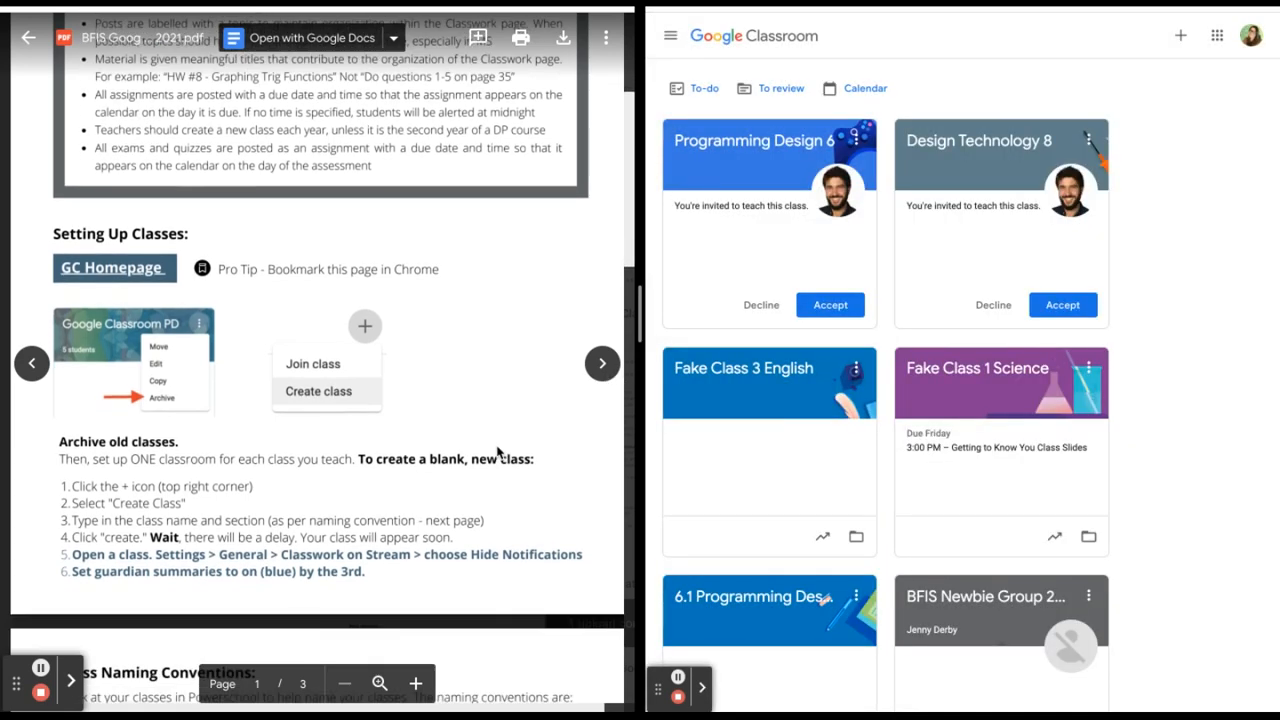
scroll(497, 452, down, 5)
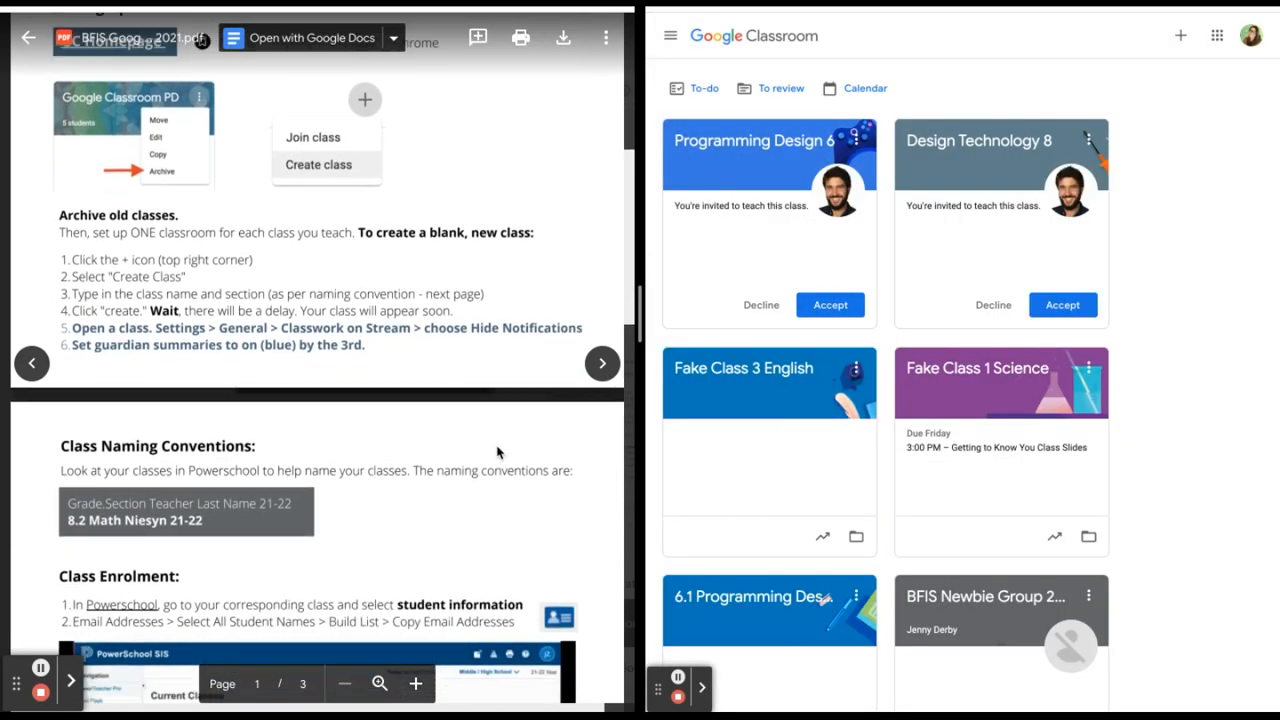
scroll(410, 298, up, 1)
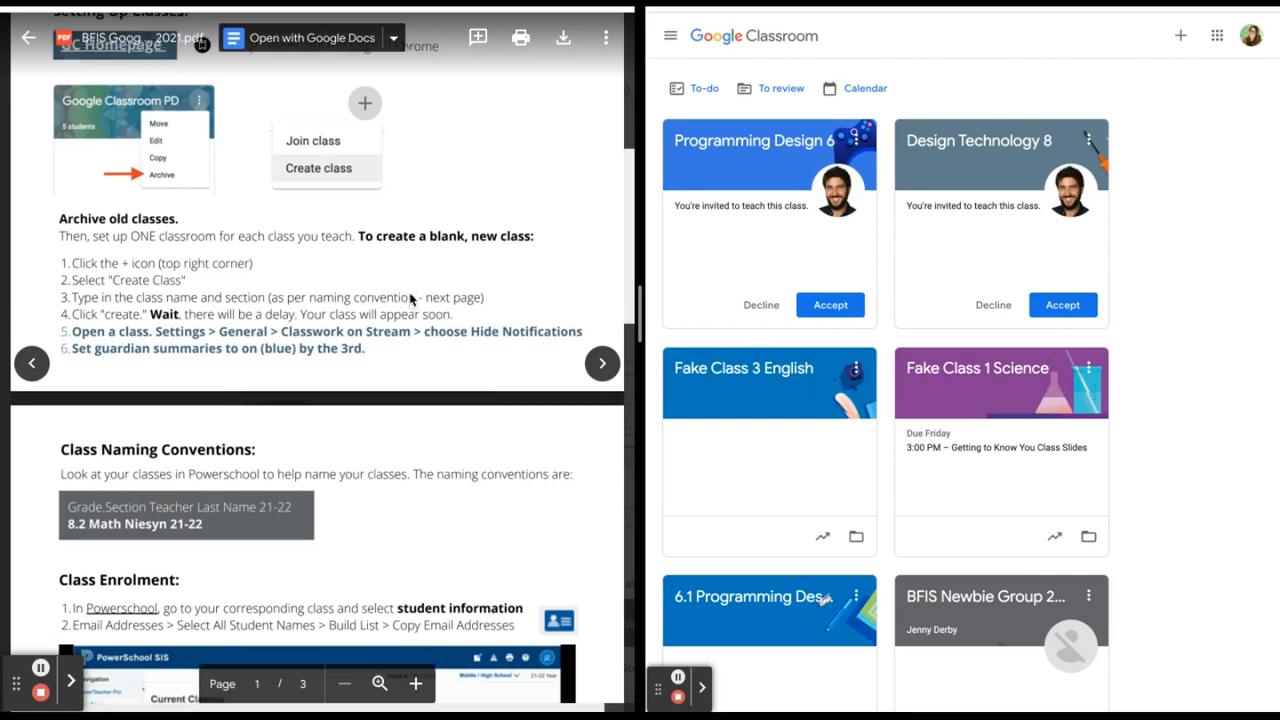
scroll(410, 298, up, 2)
scroll(410, 298, down, 2)
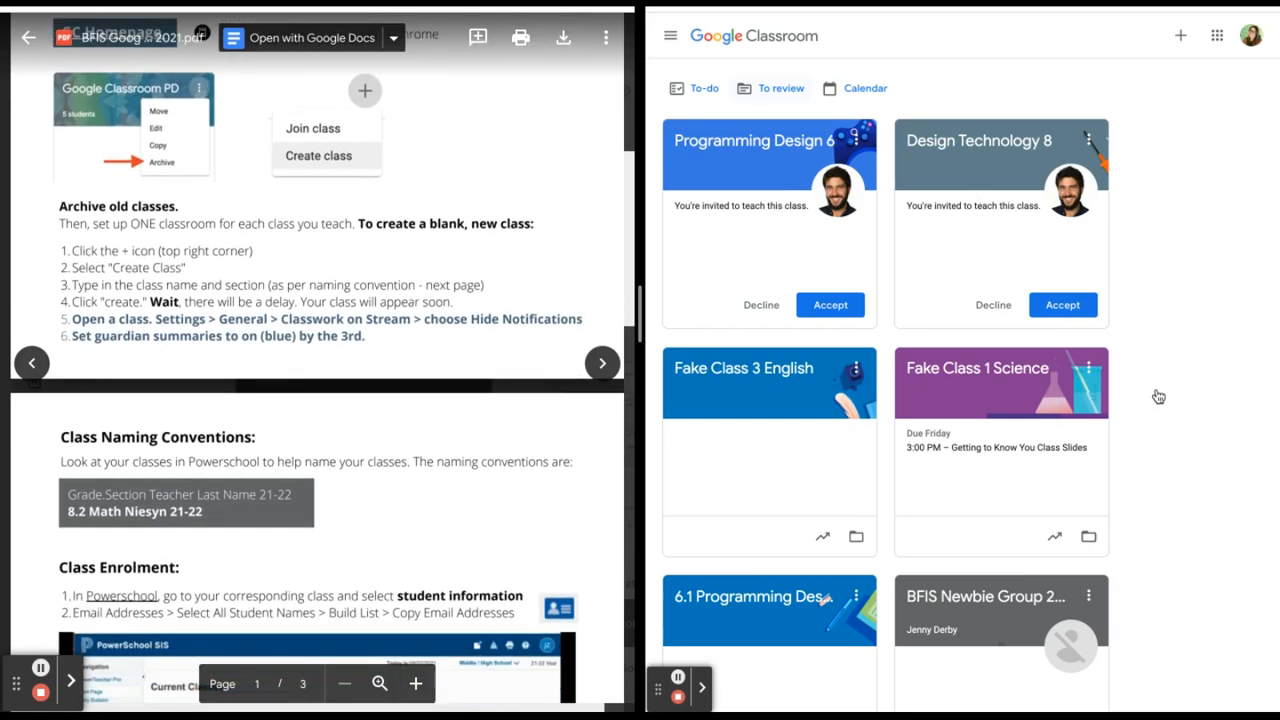
click(1179, 41)
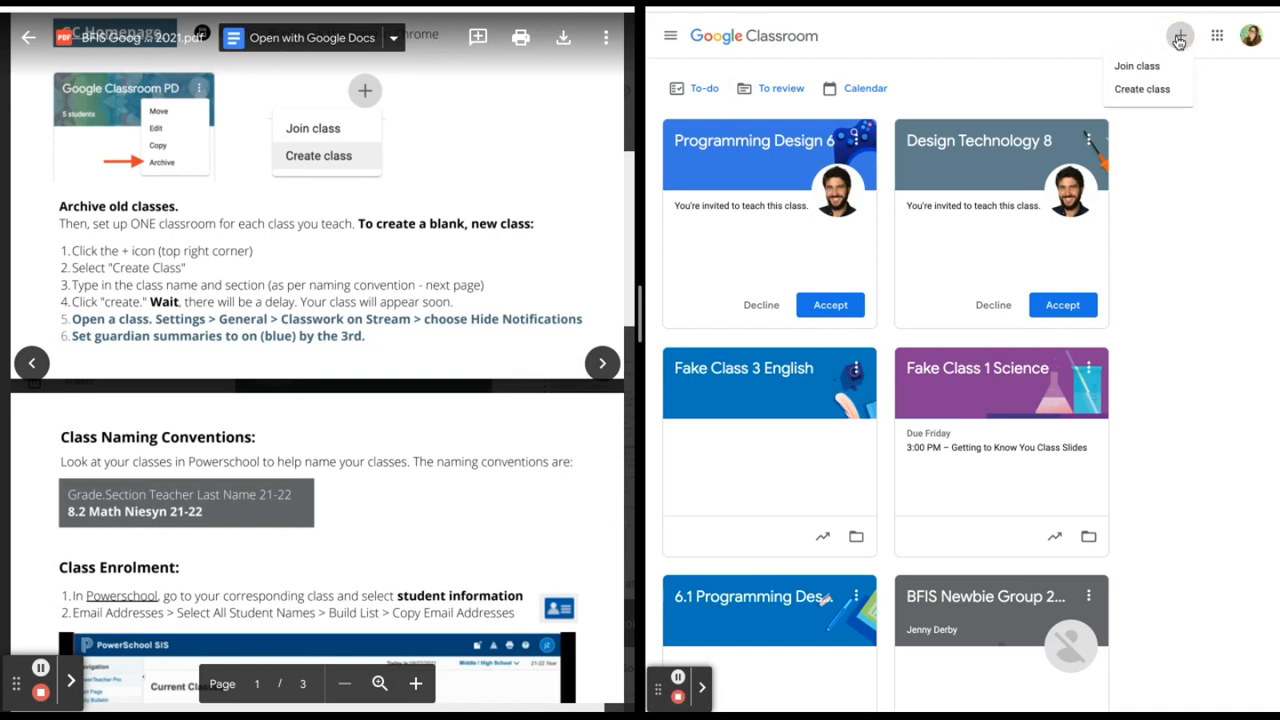
click(1159, 100)
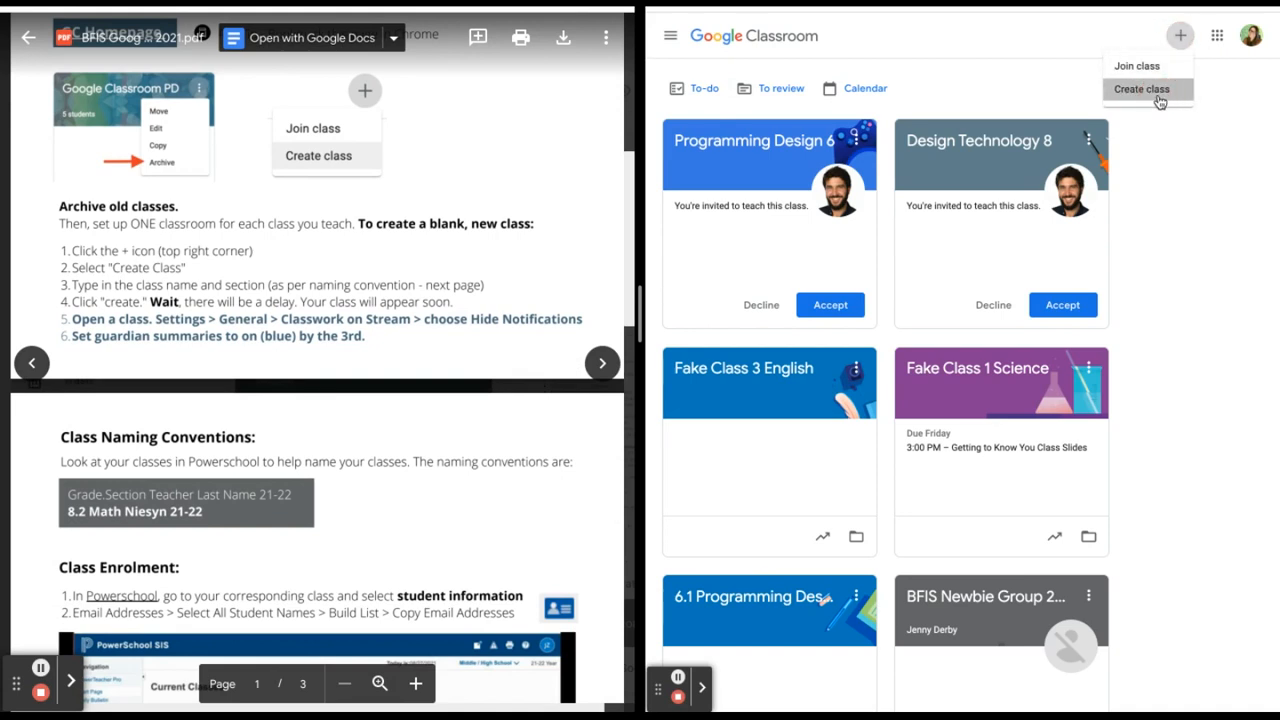
click(827, 286)
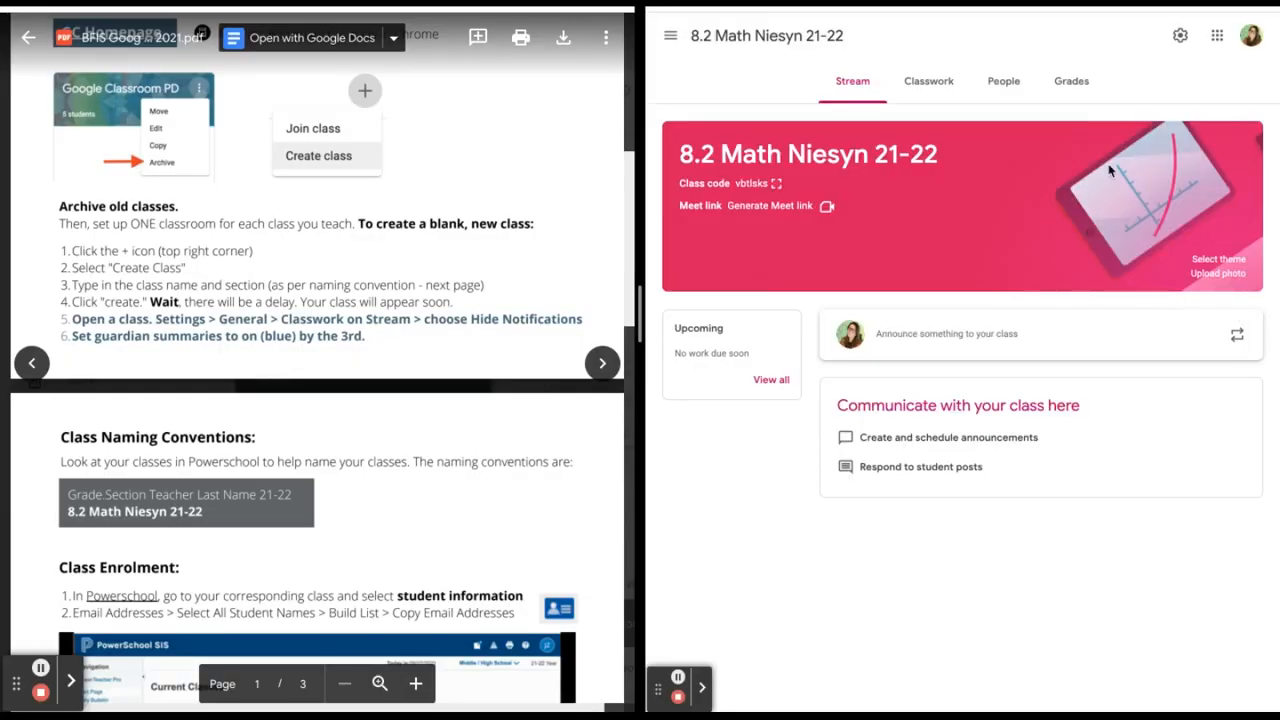
Open the new class's settings and set the Stream permission to "Students can only comment"
click(1180, 38)
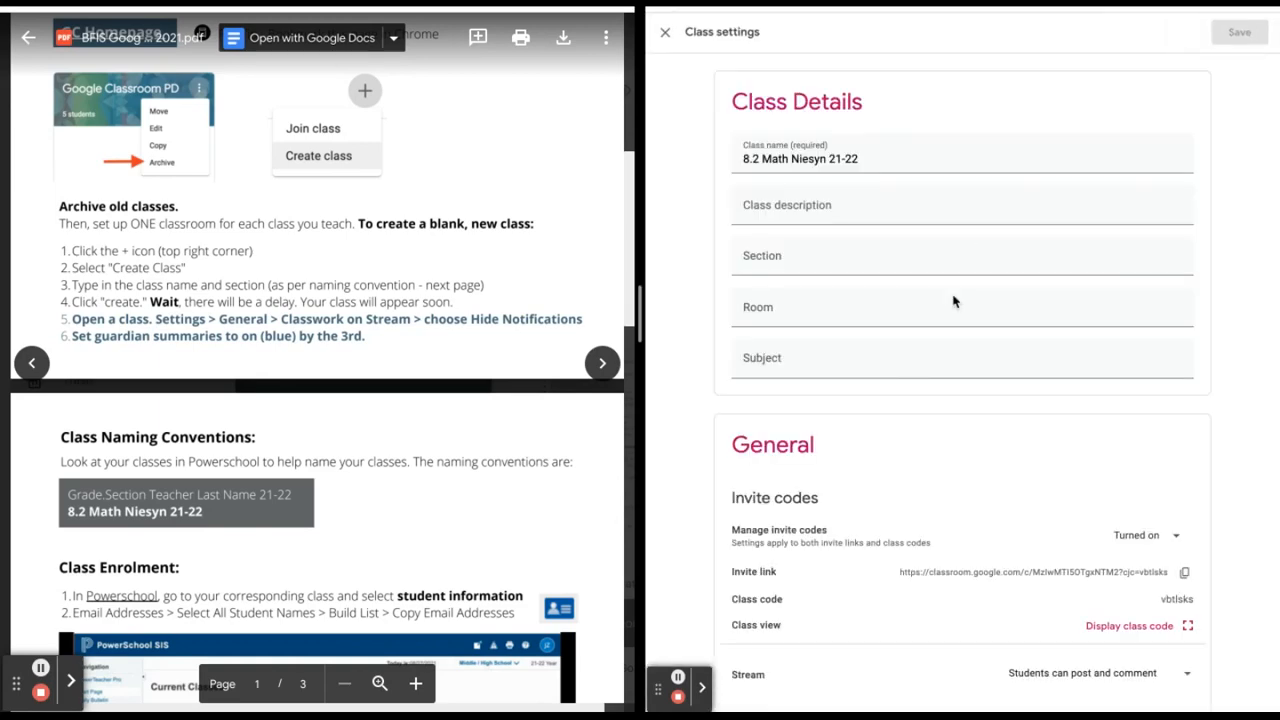
scroll(955, 349, down, 3)
scroll(955, 349, down, 1)
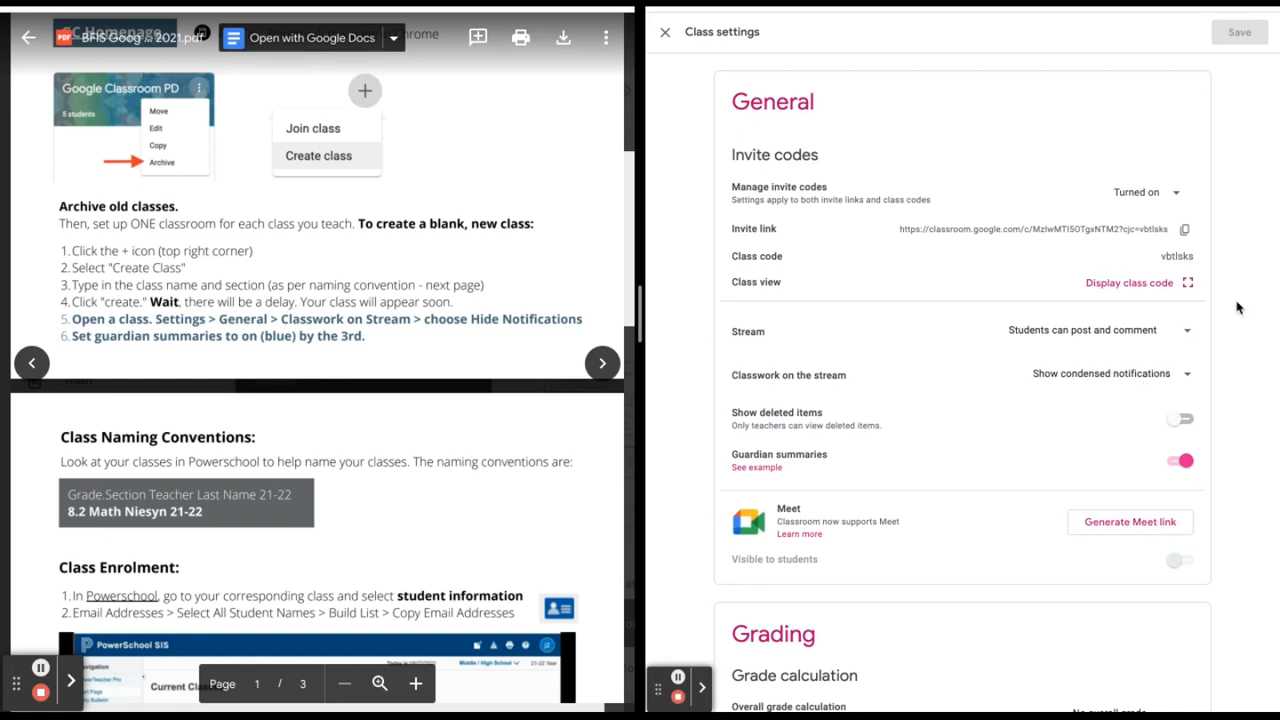
click(1128, 339)
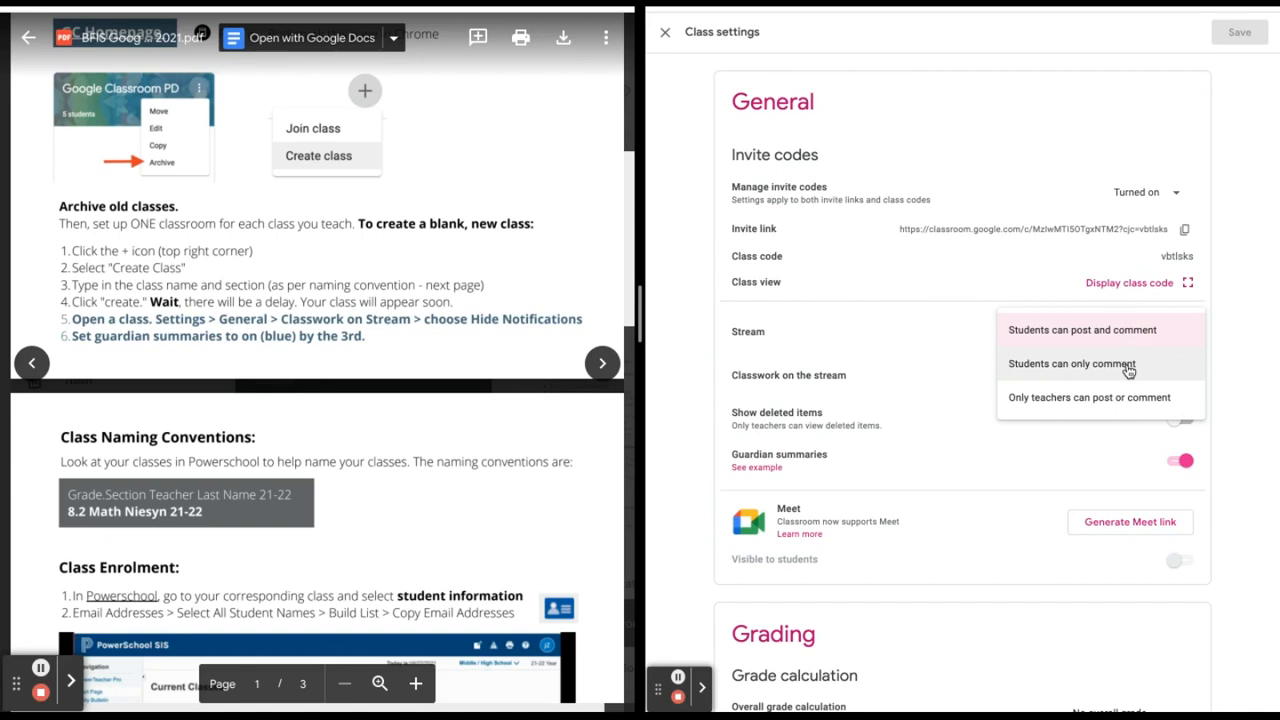
click(1128, 370)
Set Classwork on the stream to "Hide notifications"
scroll(1226, 393, down, 1)
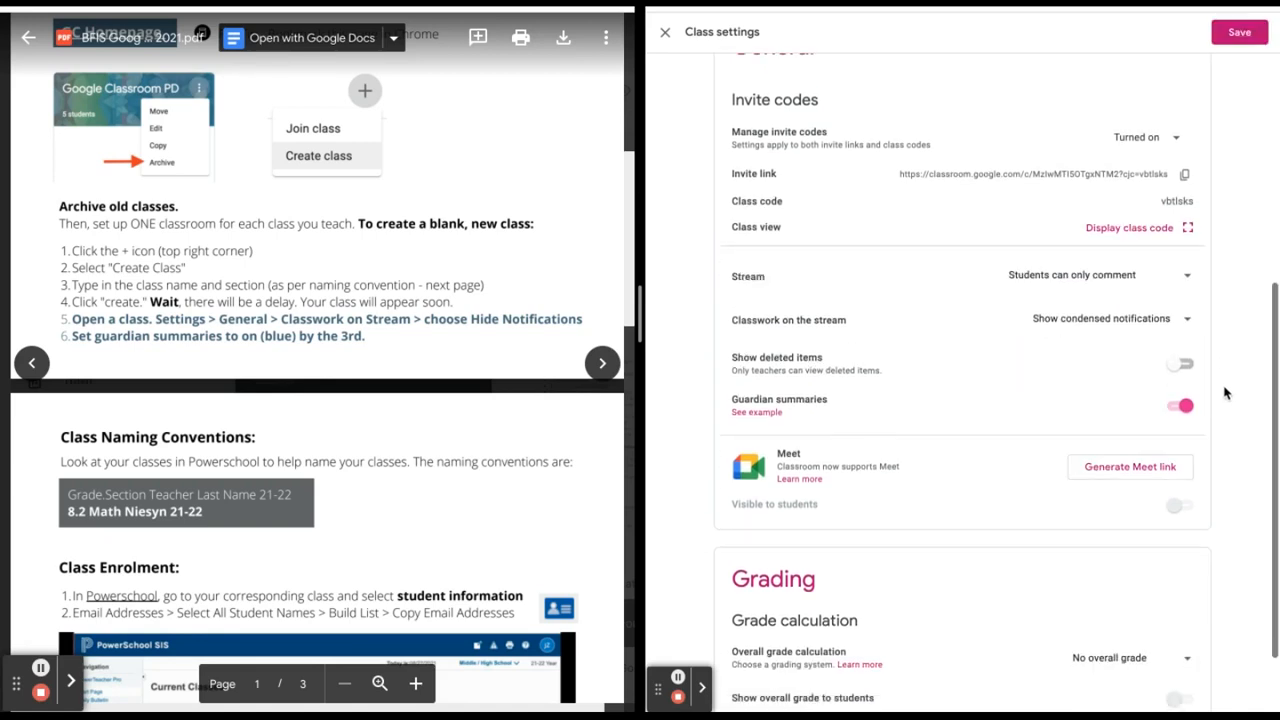
click(1070, 290)
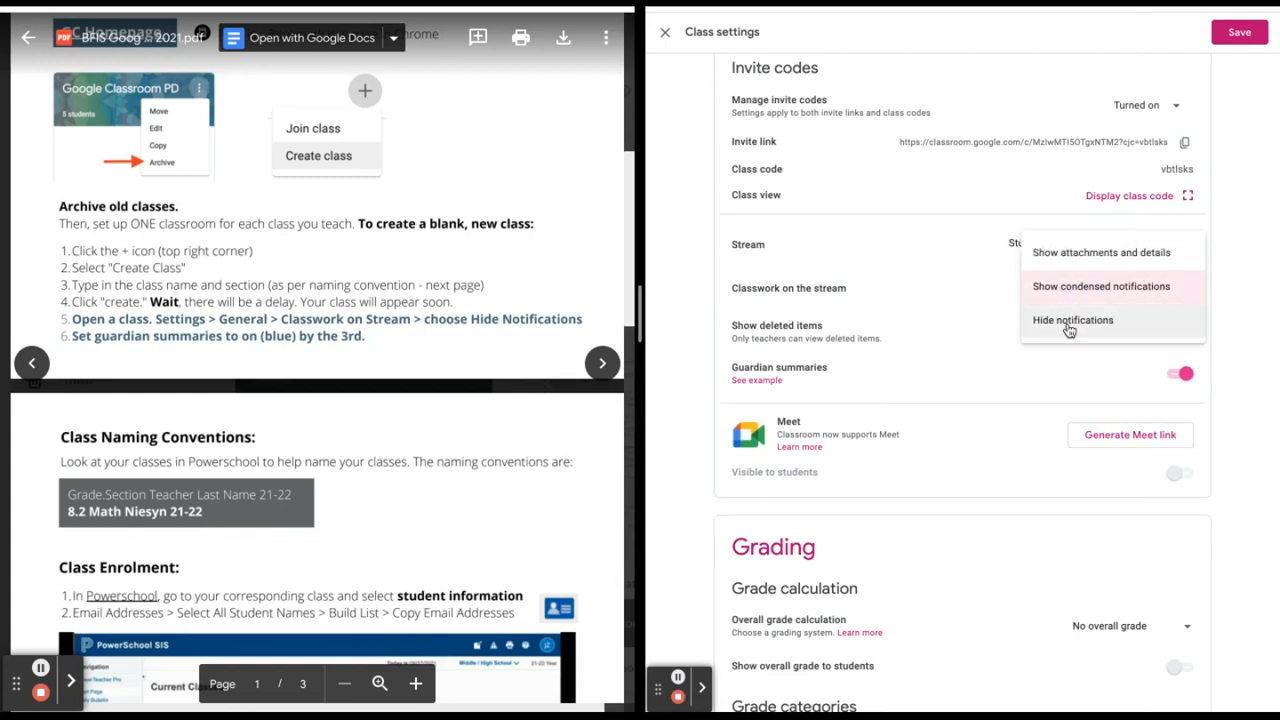
click(1069, 330)
Generate a Meet link for the class and save the class settings
scroll(1247, 313, down, 1)
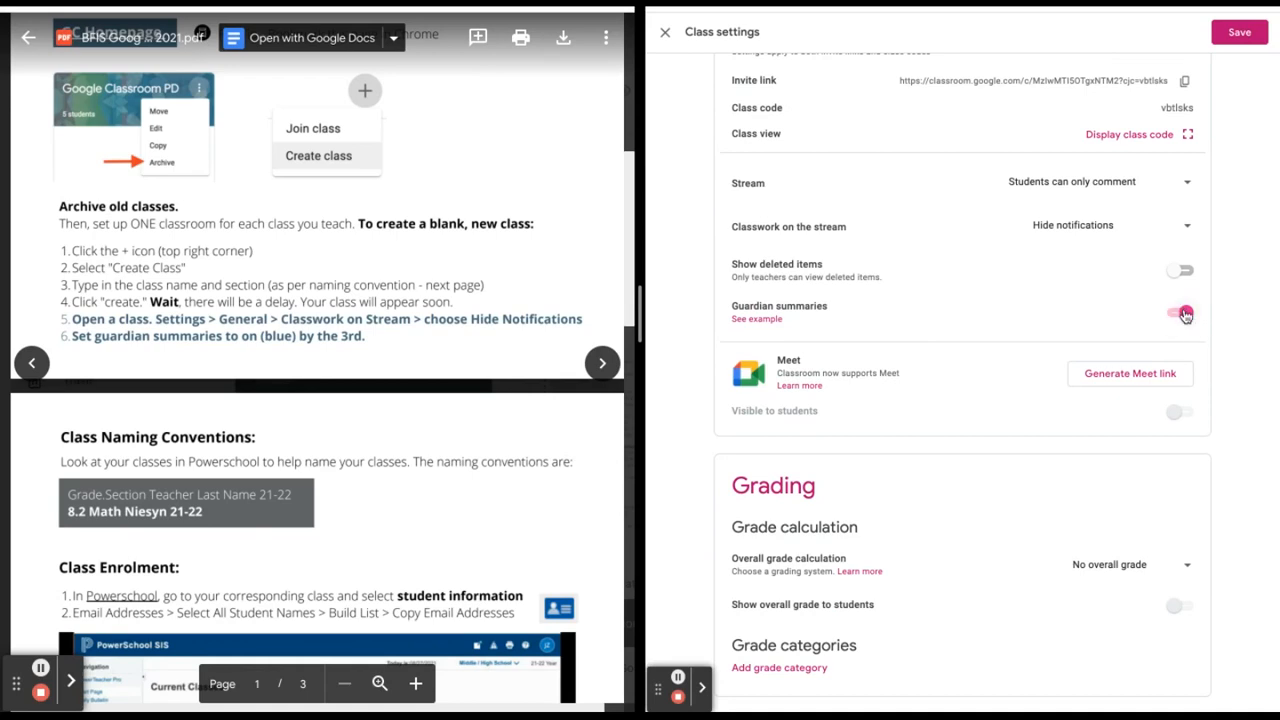
click(1116, 384)
click(1245, 33)
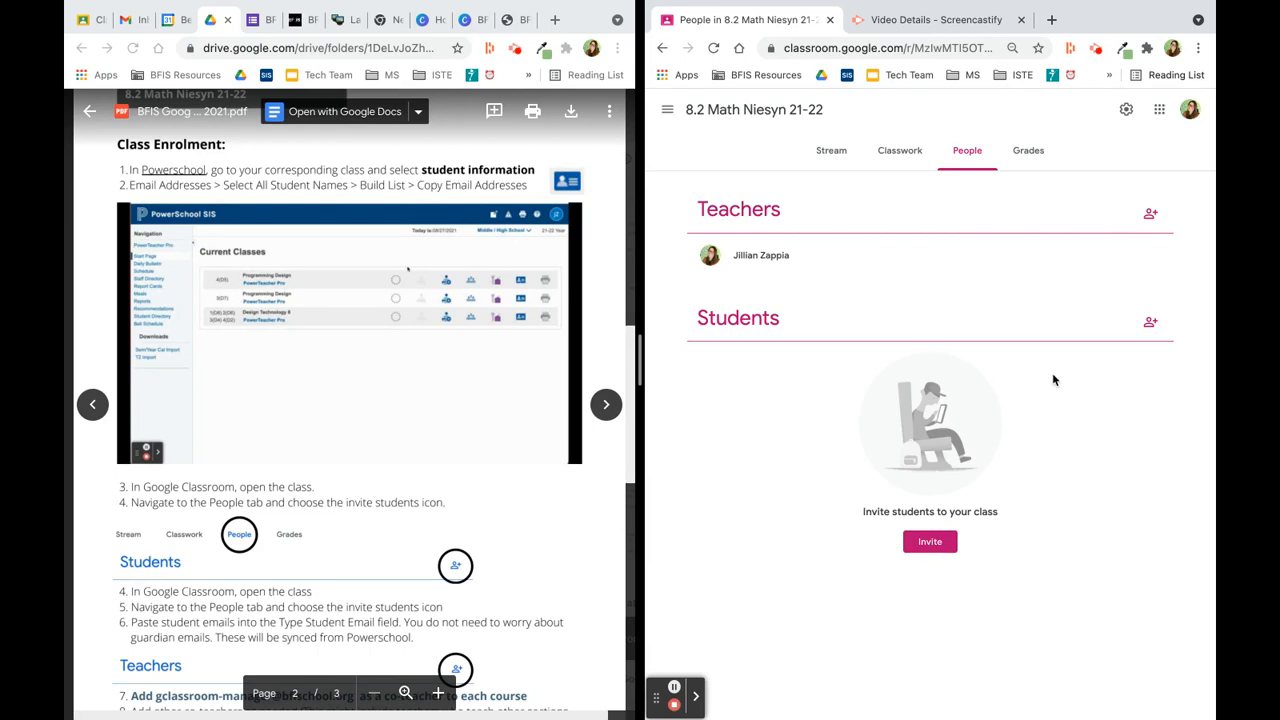
Switch to PowerSchool and open the email addresses of the students in the Programming Design 4(D5) class
click(165, 174)
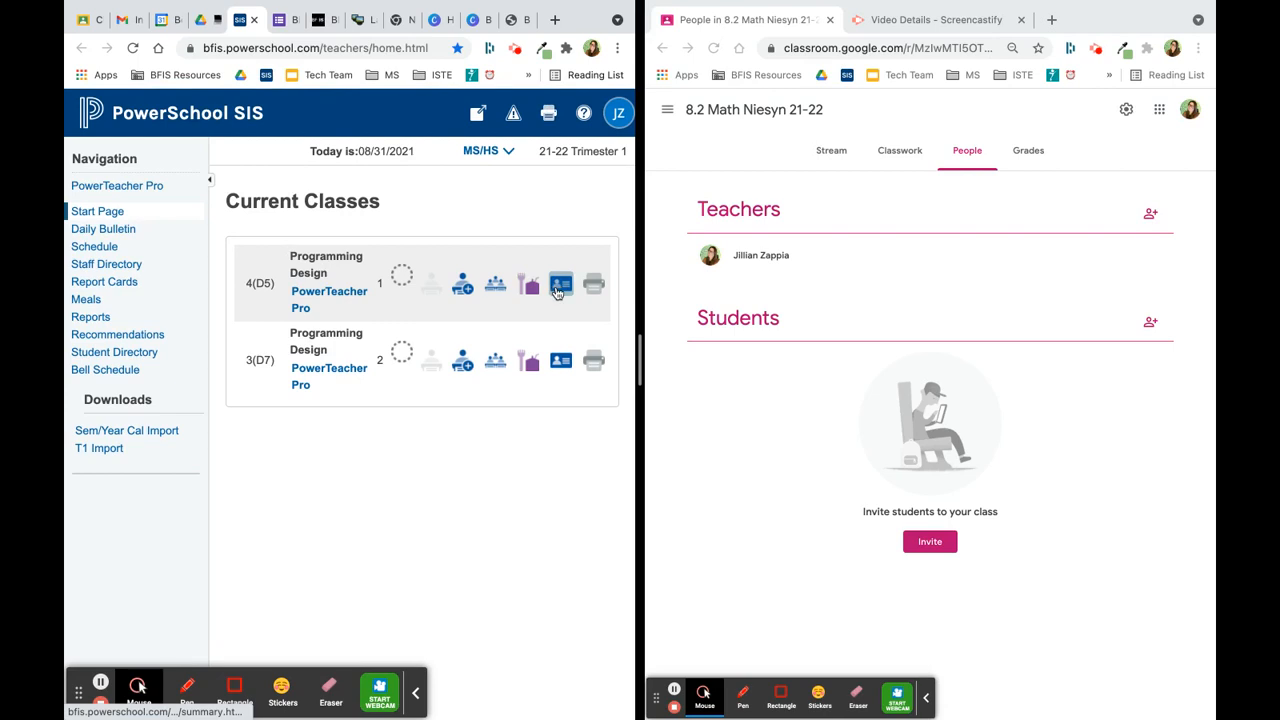
click(558, 289)
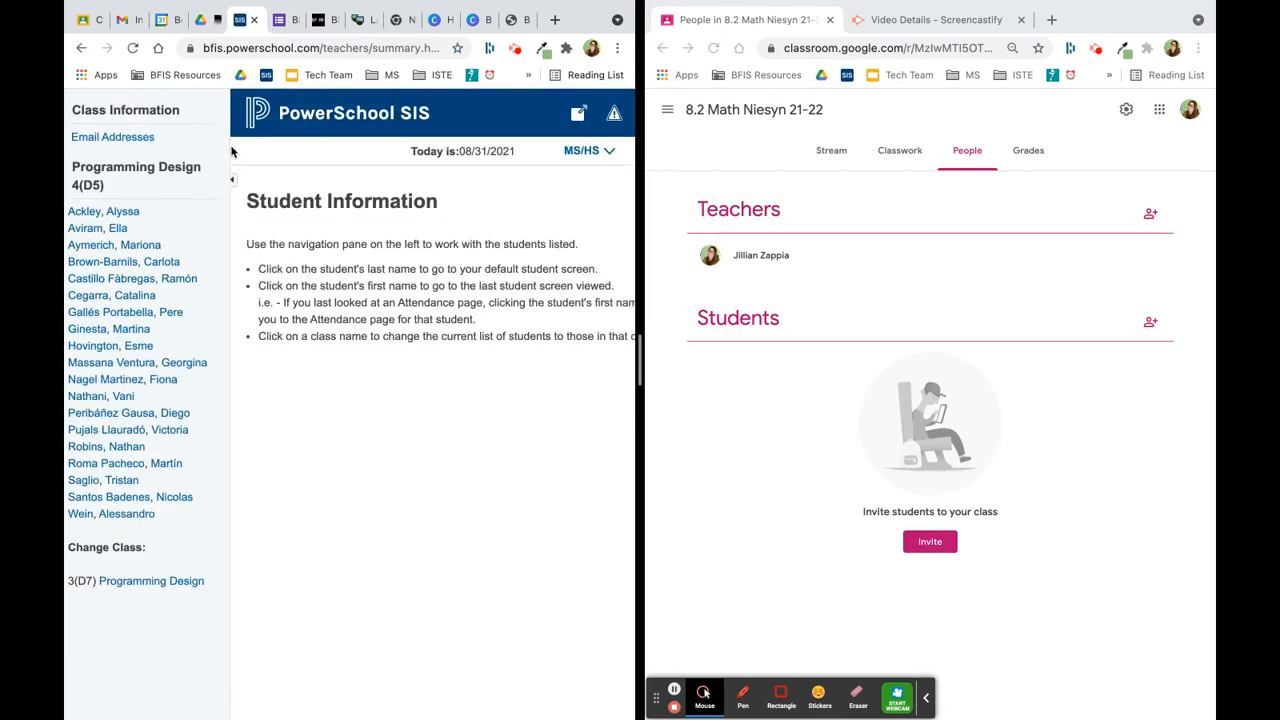
click(130, 148)
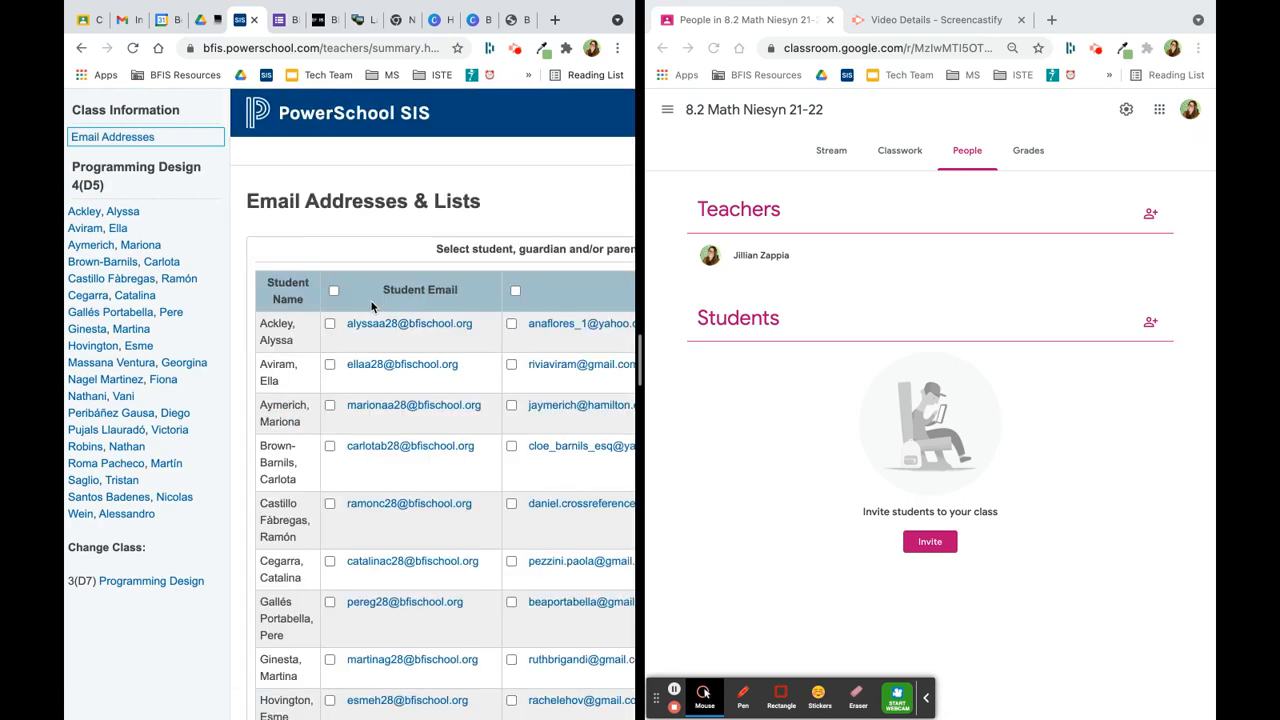
Select all student email addresses and build the email list from them
click(333, 327)
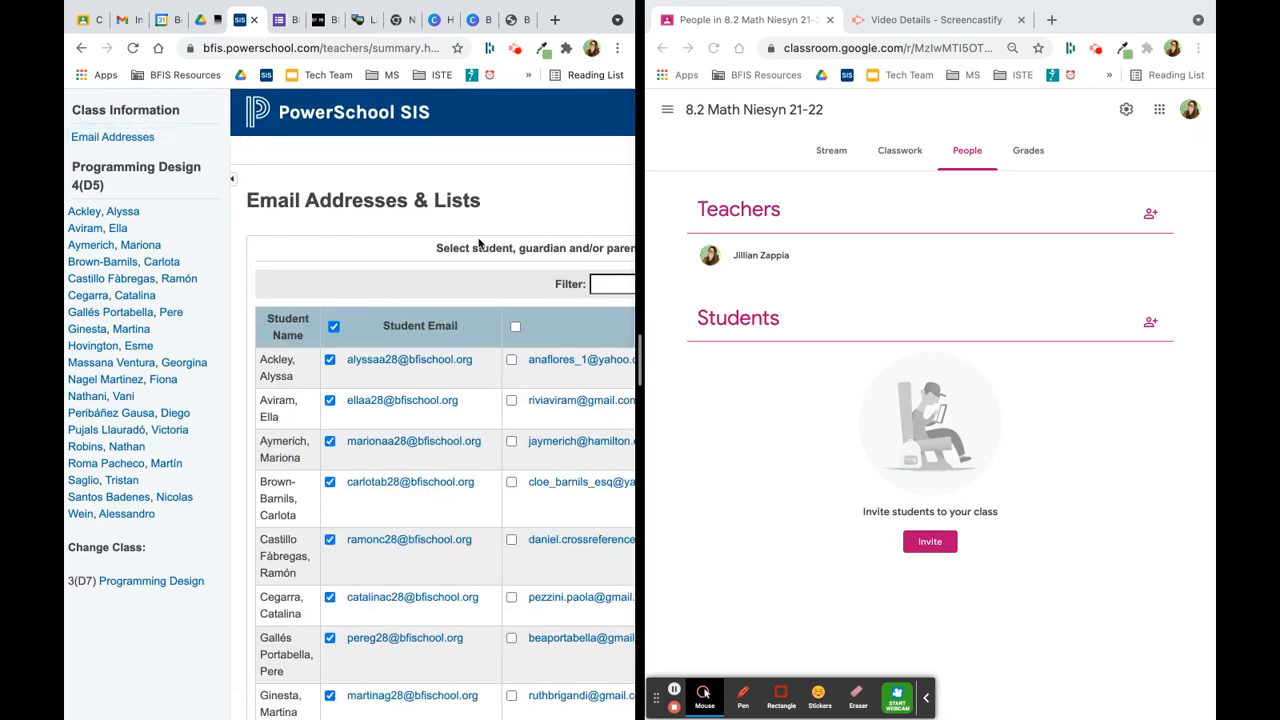
scroll(479, 243, down, 15)
scroll(479, 243, right, 4)
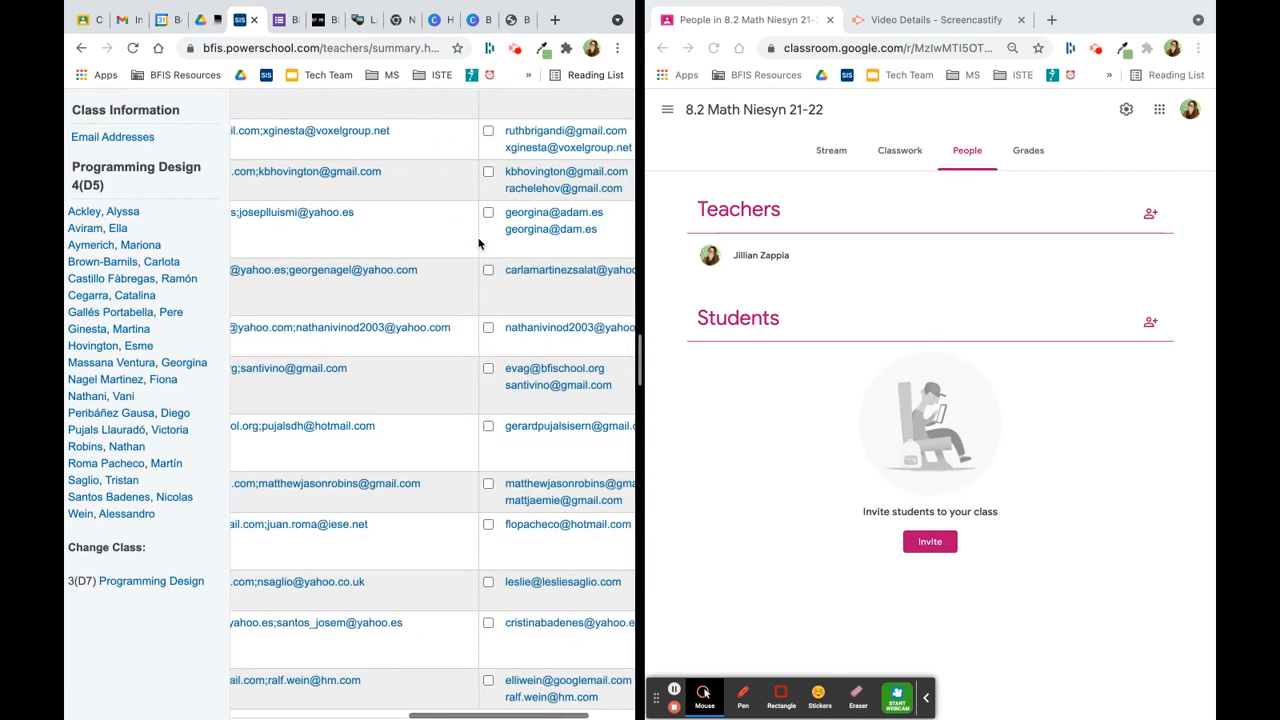
click(524, 517)
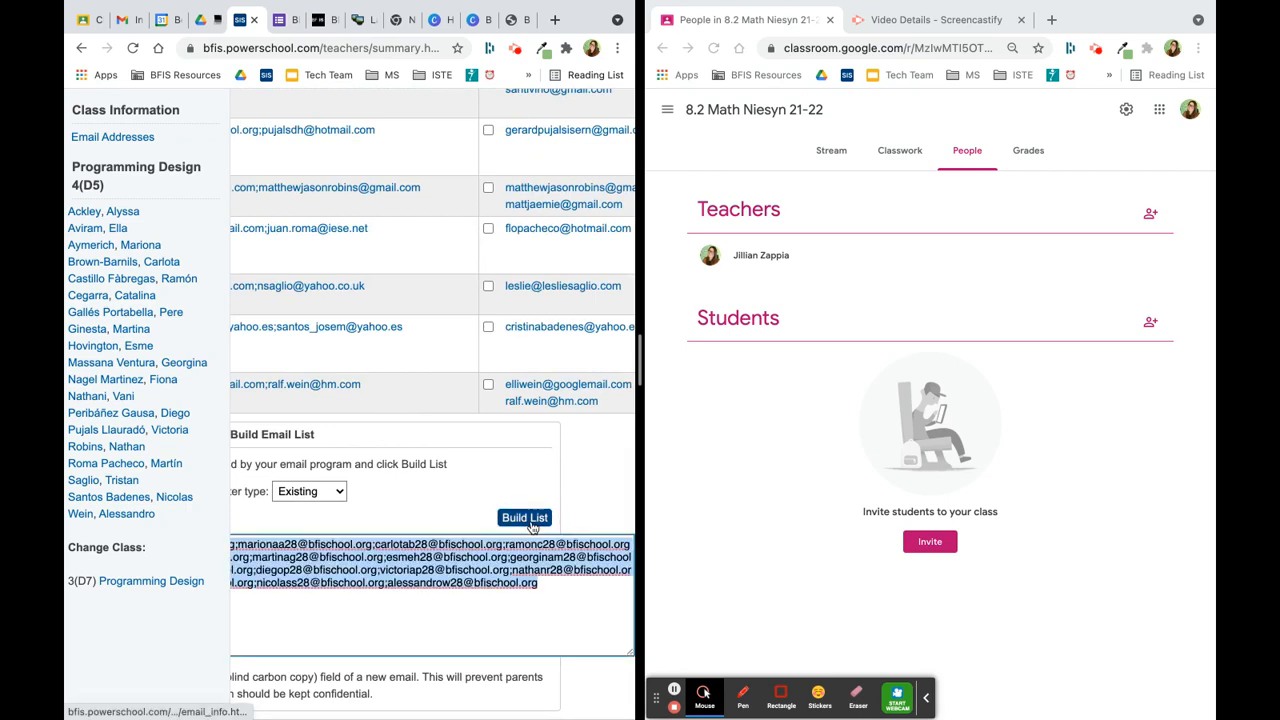
Return to Google Classroom and paste the student email list into the student invitation, adding the addresses as recipients
click(733, 472)
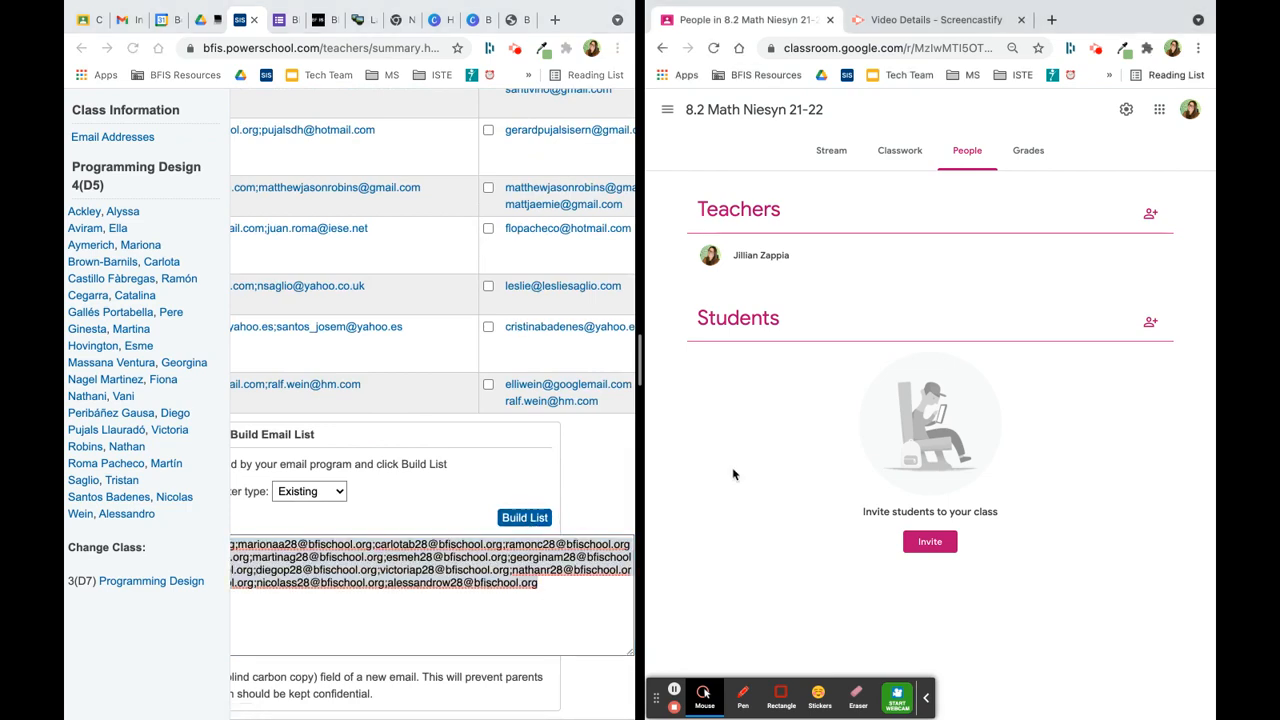
click(1150, 326)
key(super+v)
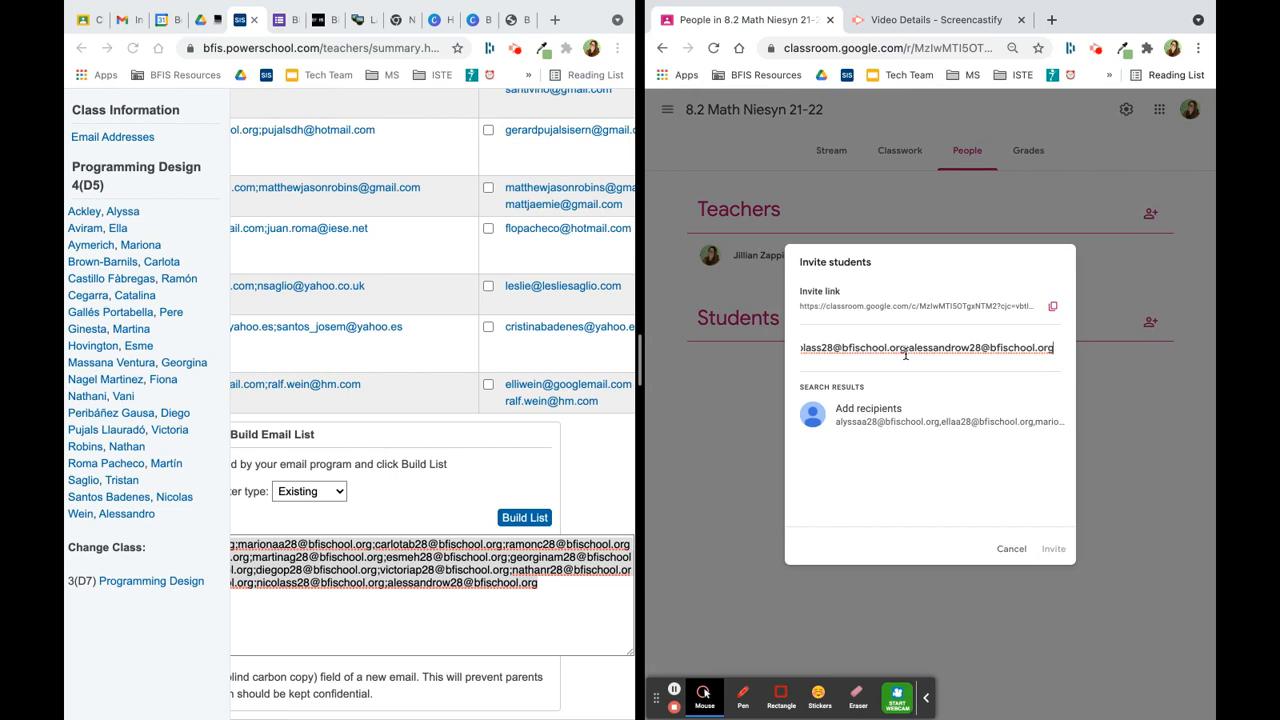
key(Return)
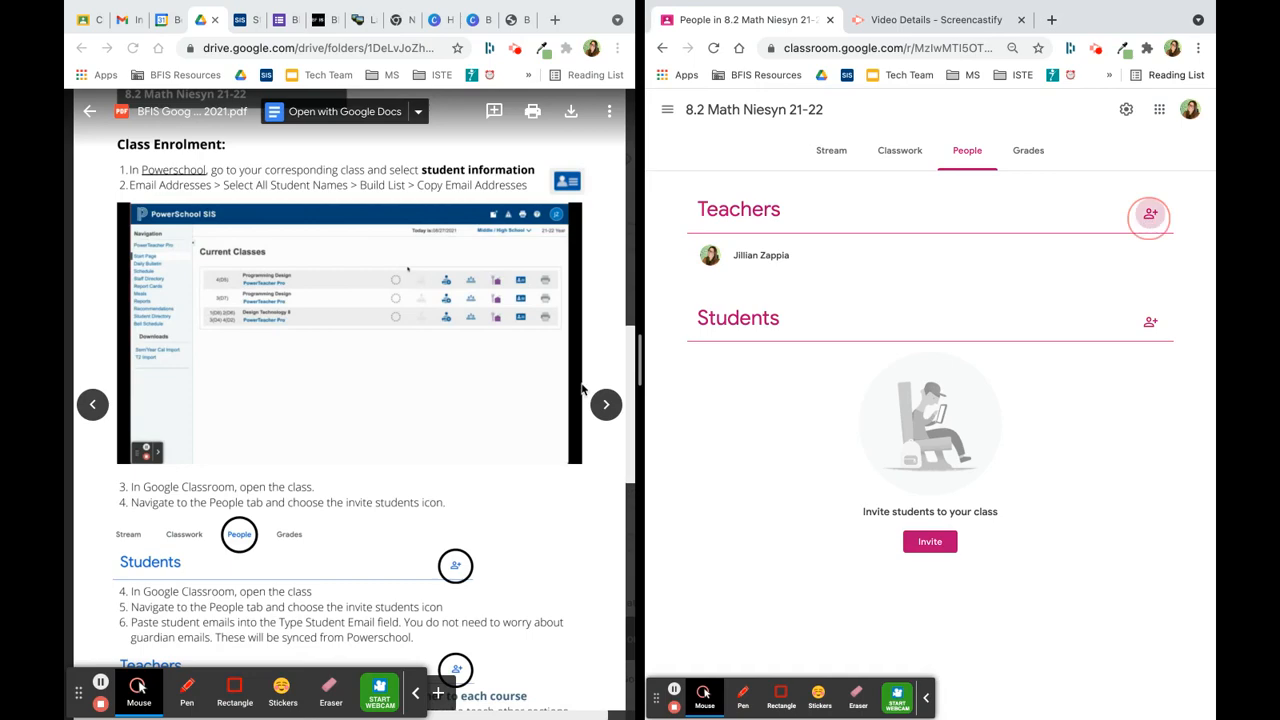
Search for "gc" in the teacher invitation and choose the GClassroom Manager account as co-teacher, as the guide requires
scroll(399, 473, down, 5)
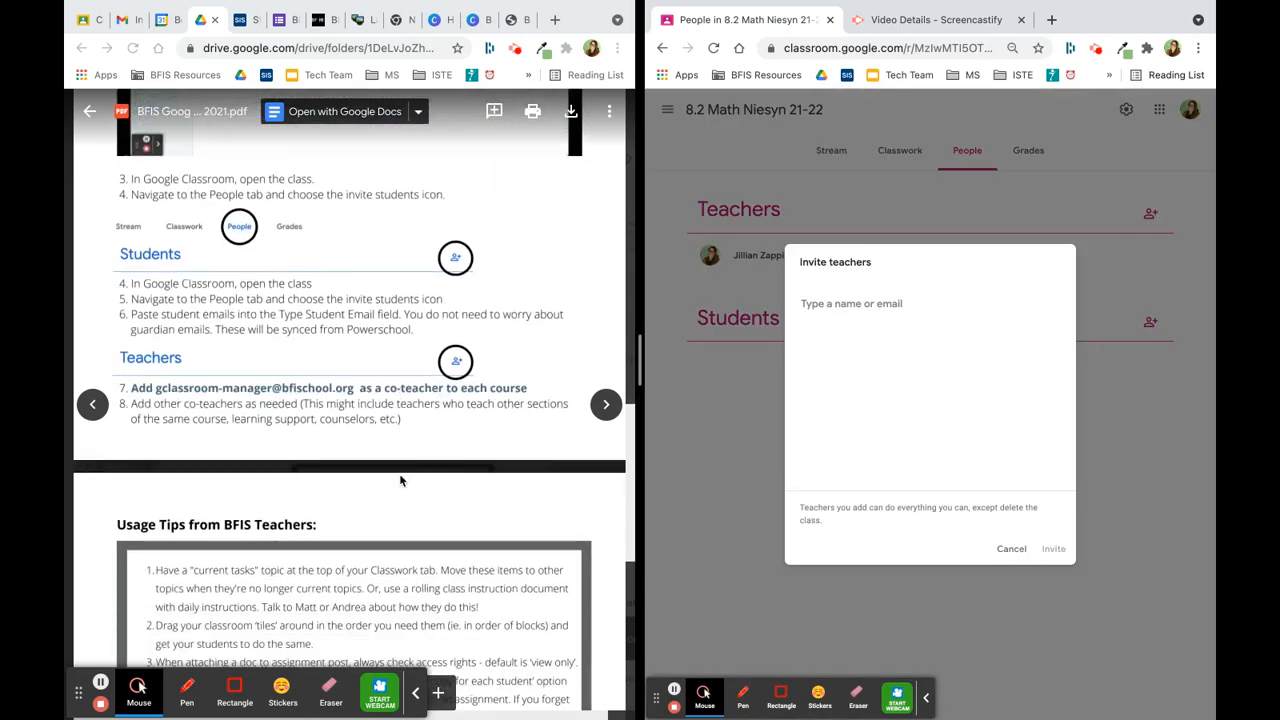
scroll(399, 481, down, 3)
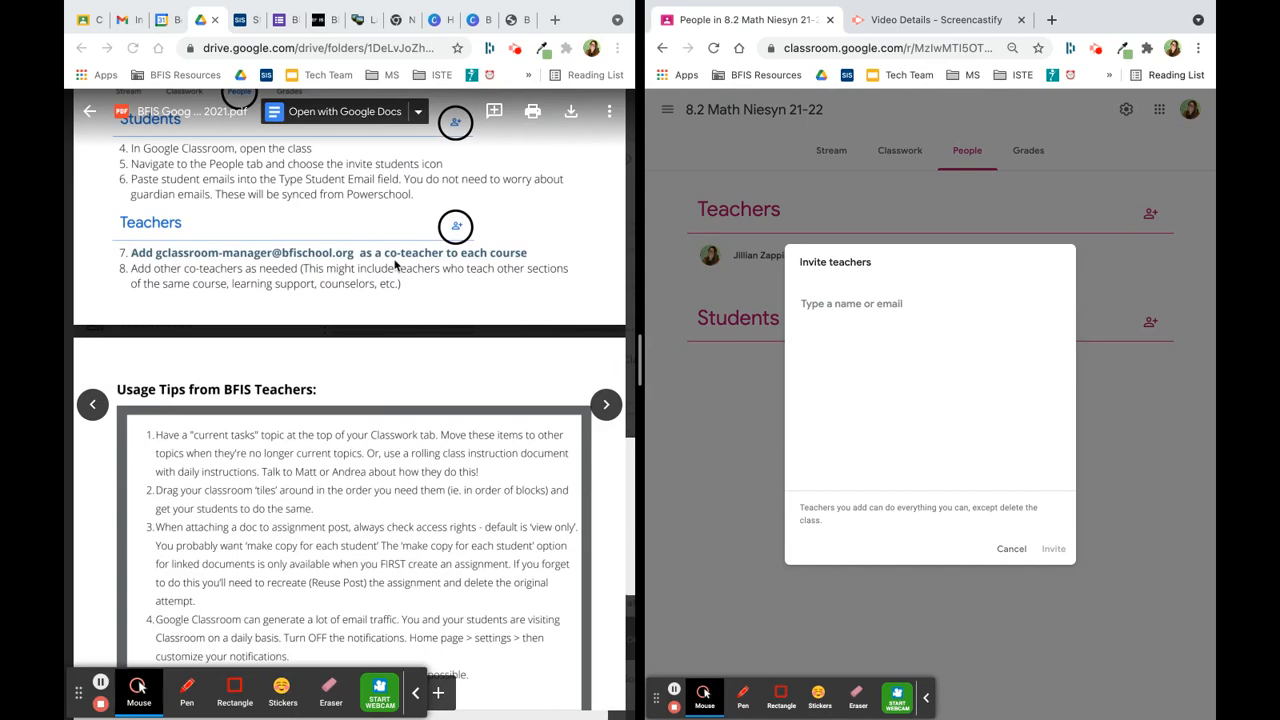
click(821, 311)
text(gc)
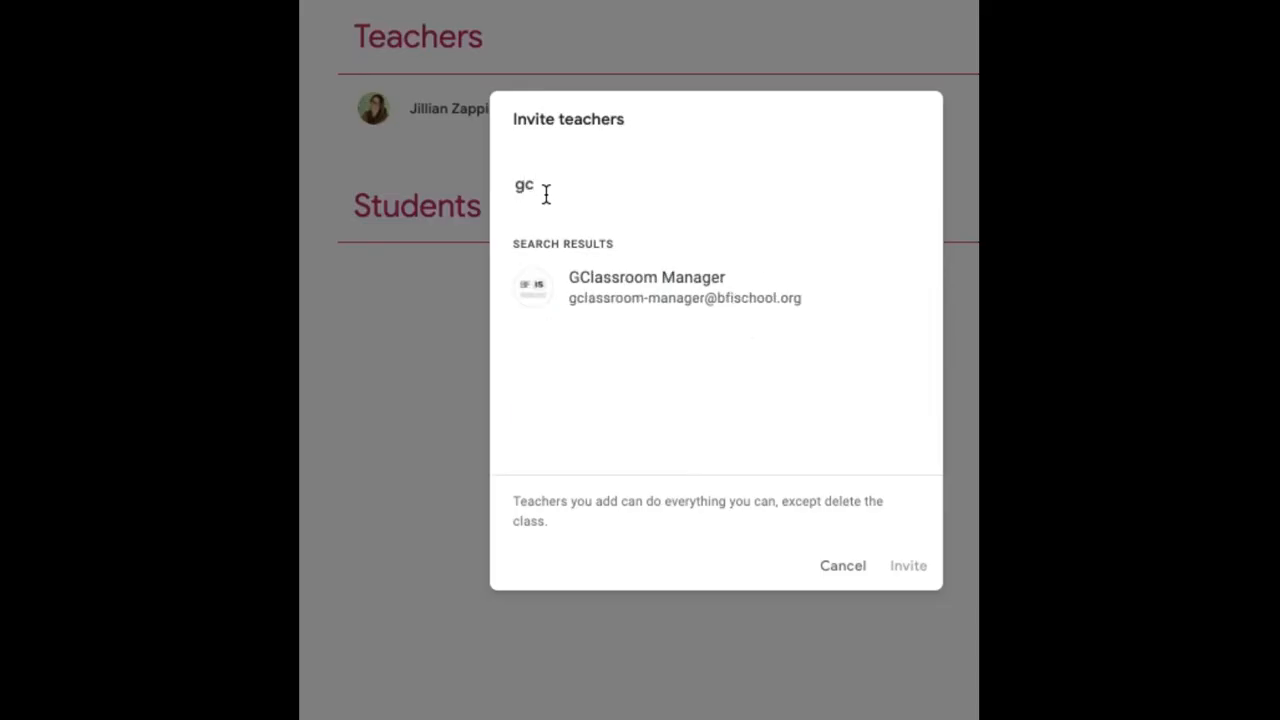
click(648, 287)
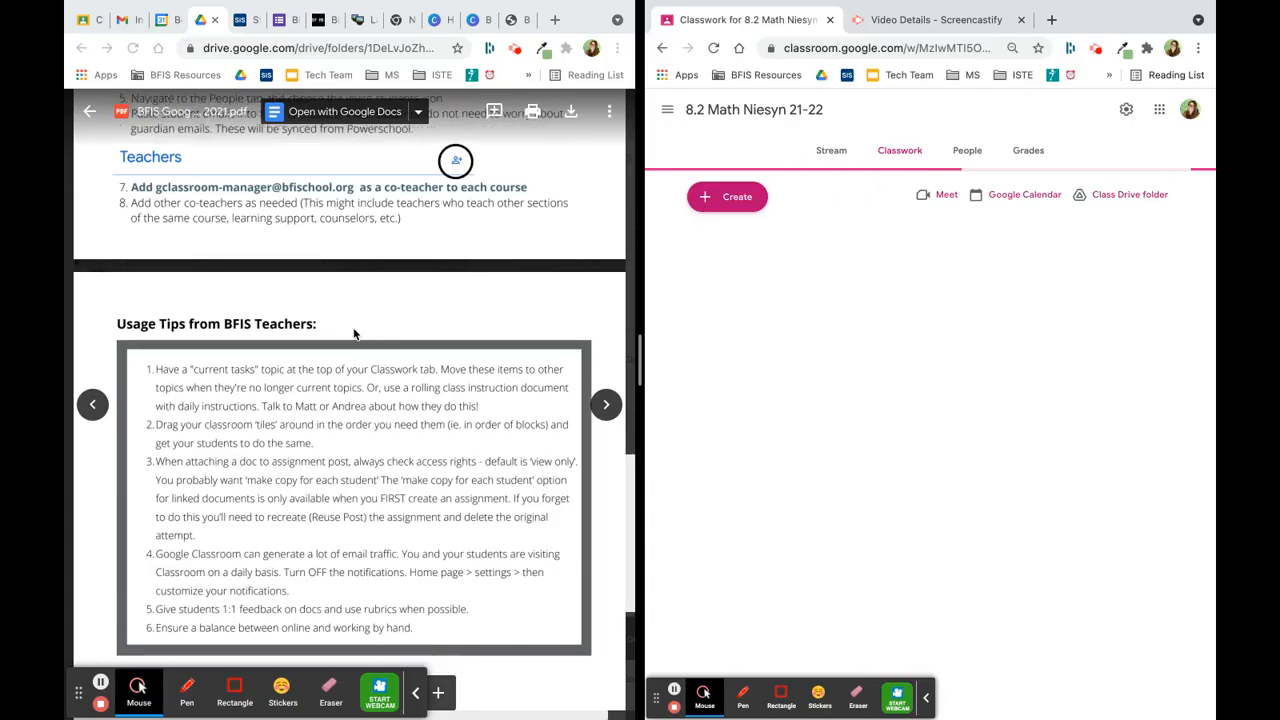
Add a topic named "Unit 1" to the classwork
scroll(355, 335, down, 2)
scroll(355, 335, down, 1)
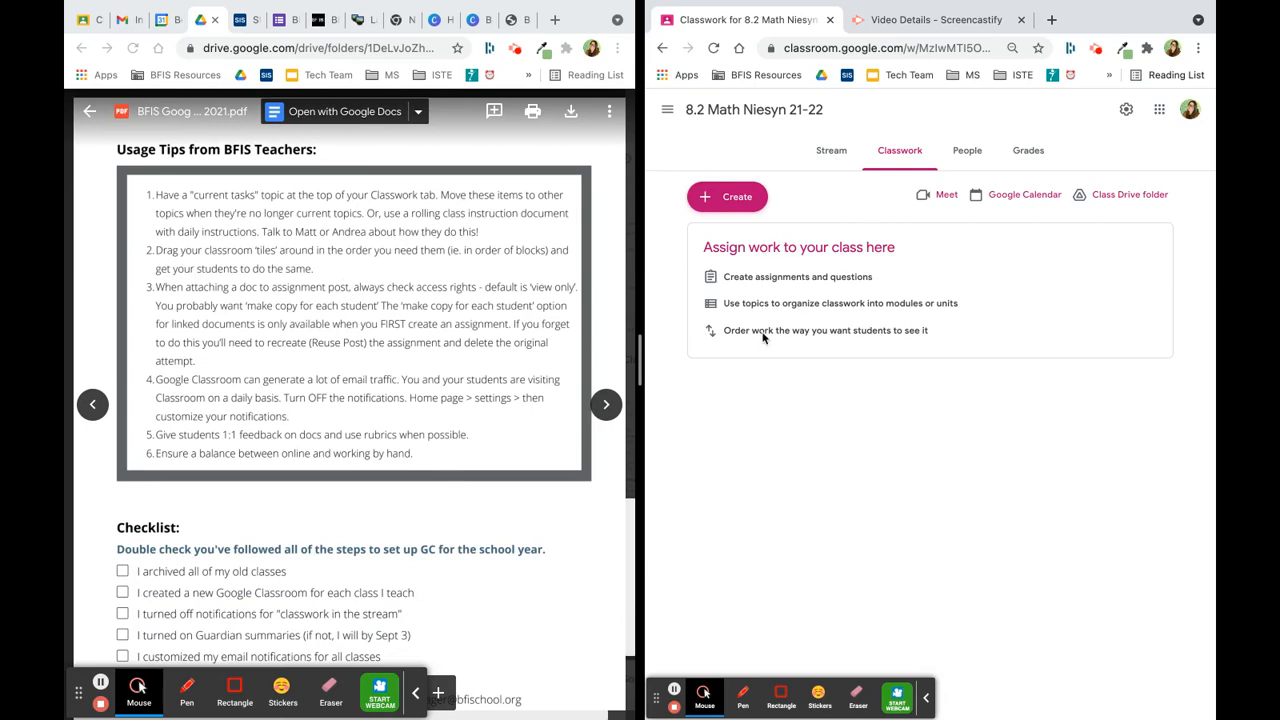
click(734, 199)
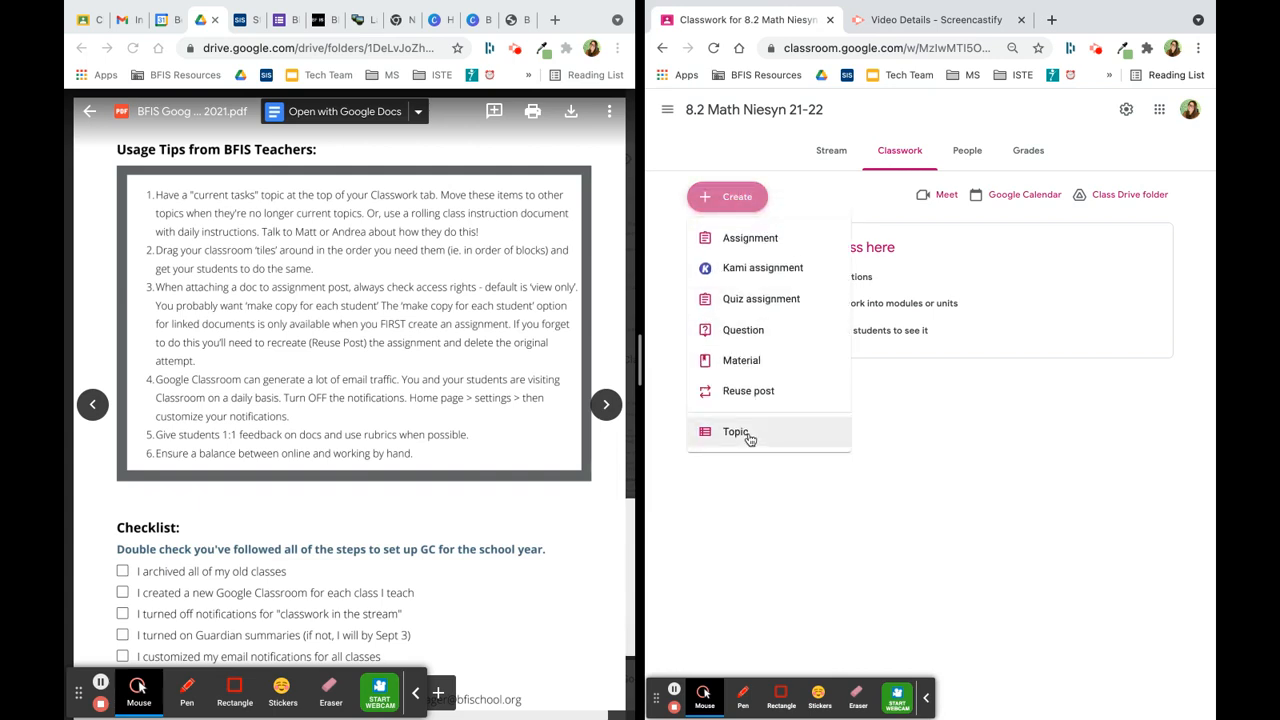
click(748, 434)
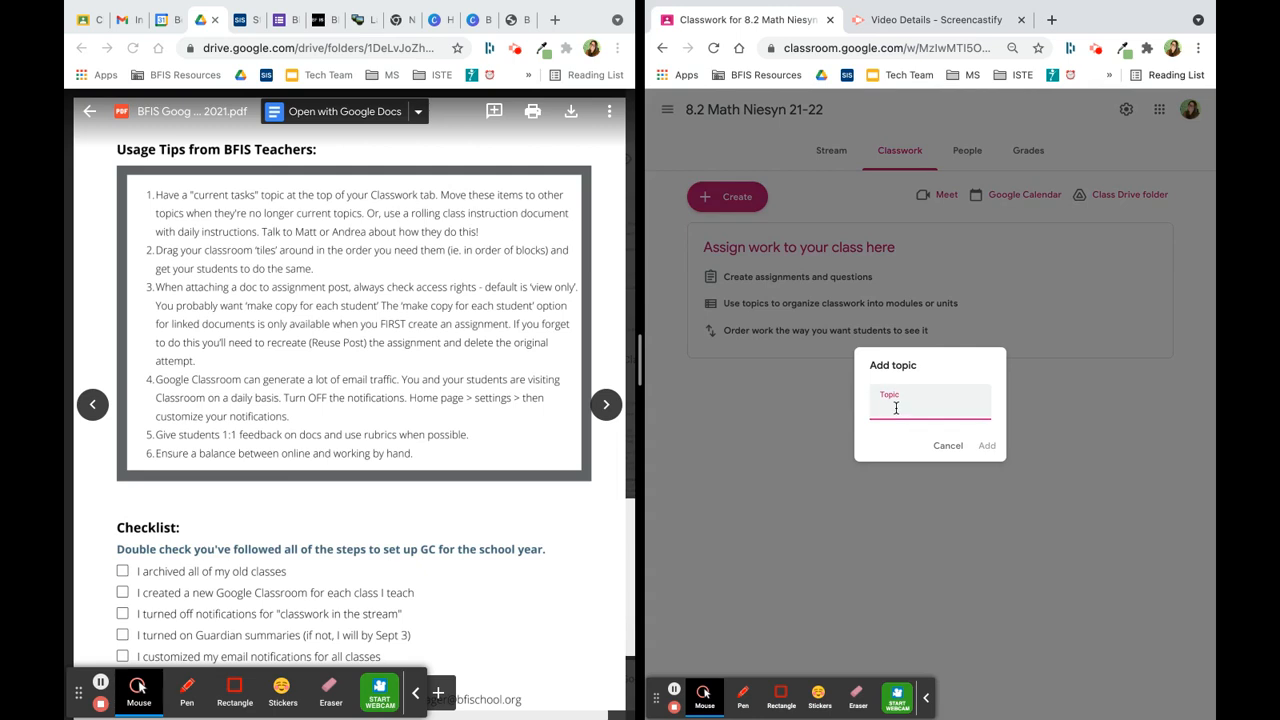
text(Unit 1)
click(987, 445)
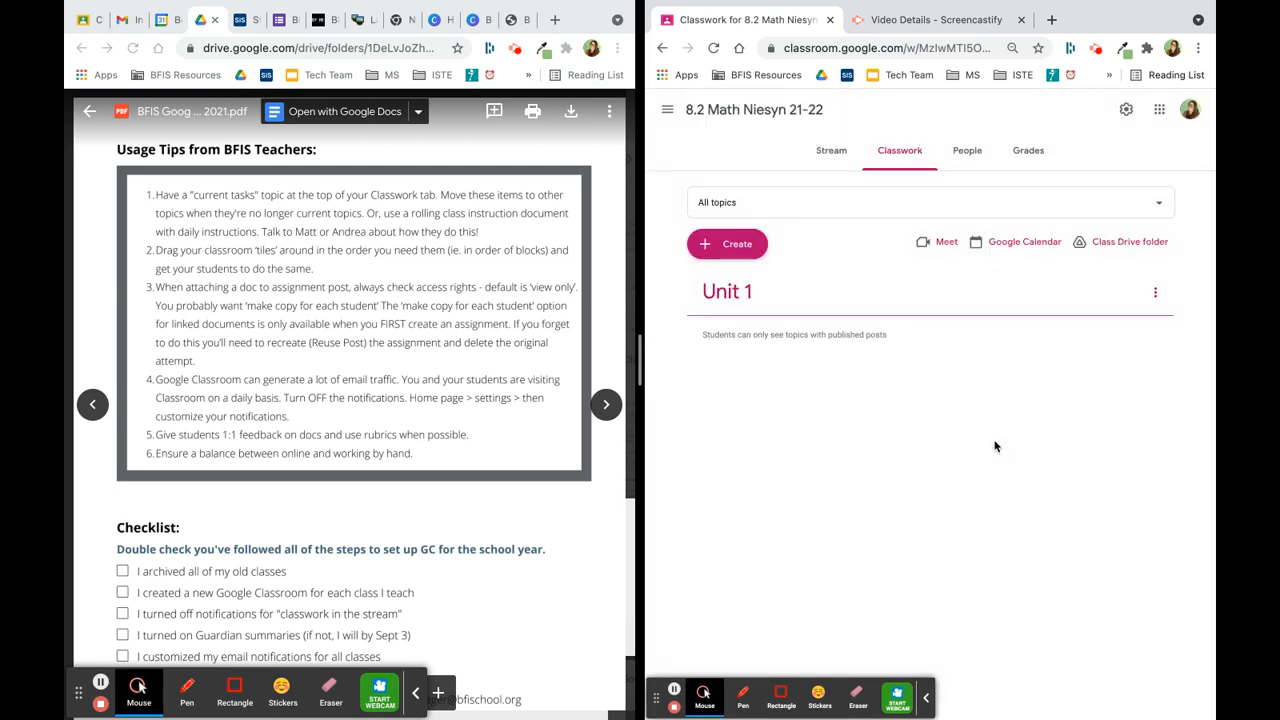
Add the classwork topics "Class Materials" and "Current Tasks", placing a green star emoji at both ends of the "Current Tasks" name
click(736, 254)
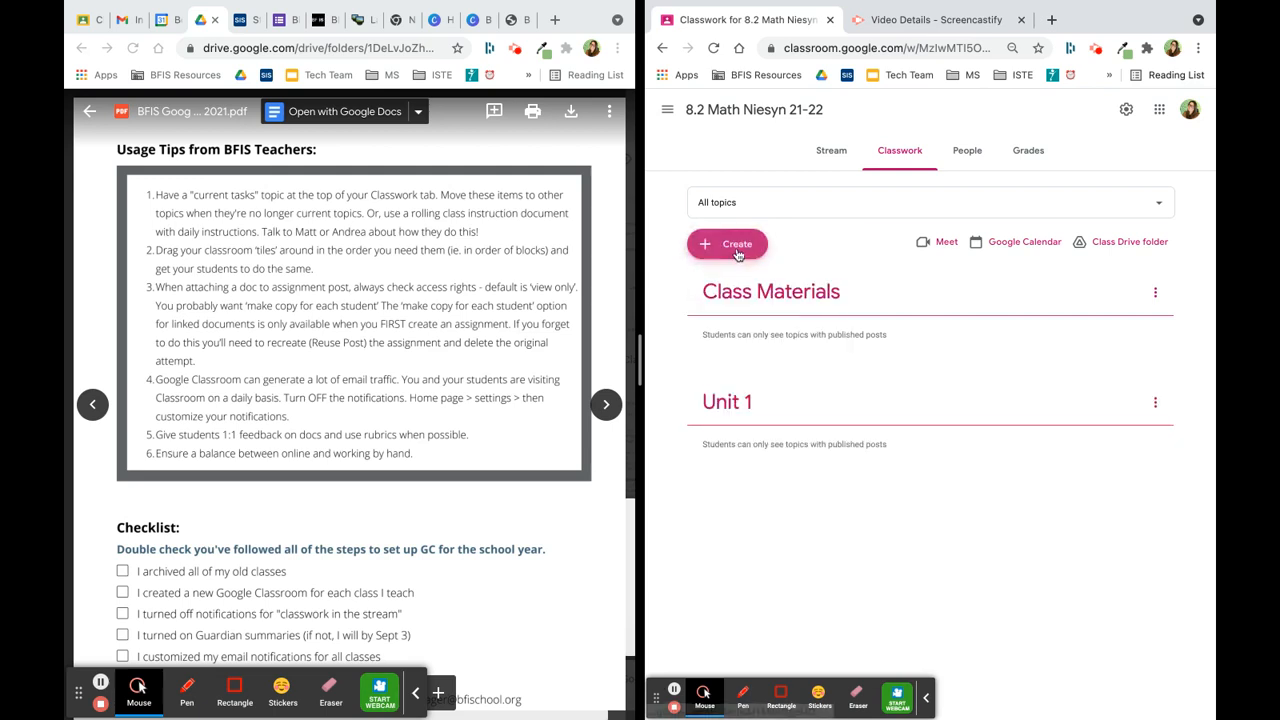
click(736, 252)
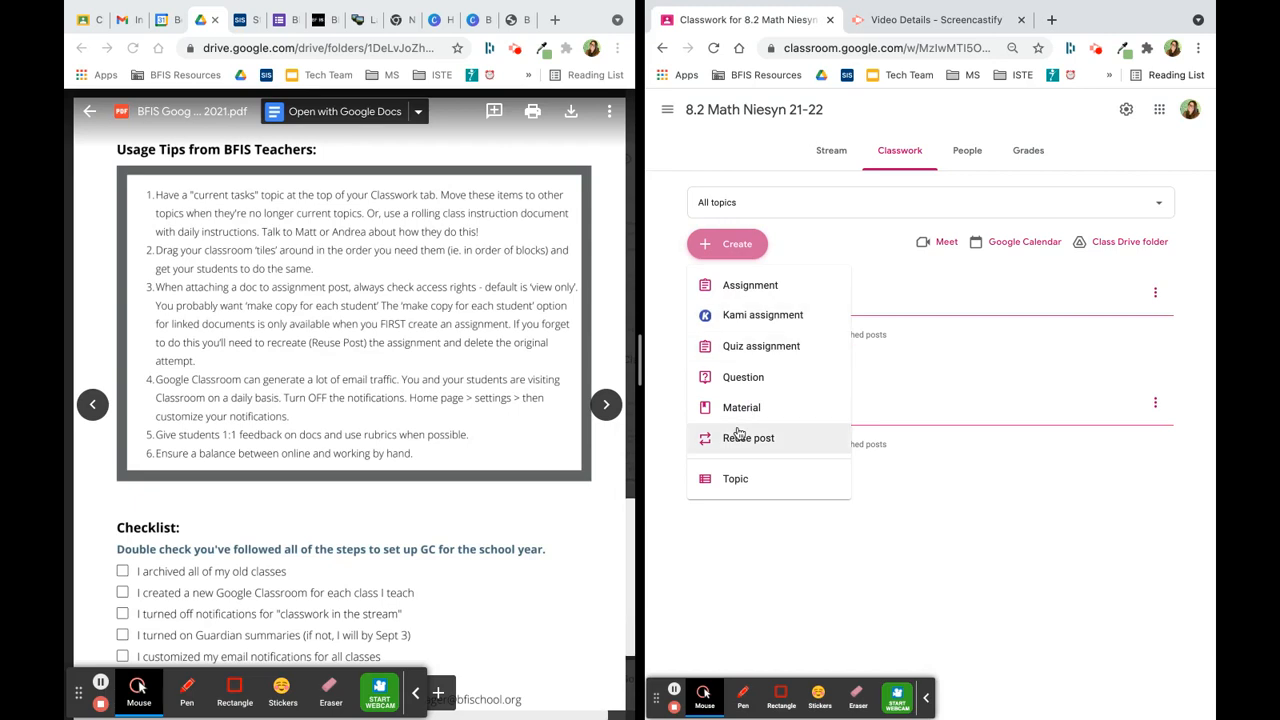
click(737, 479)
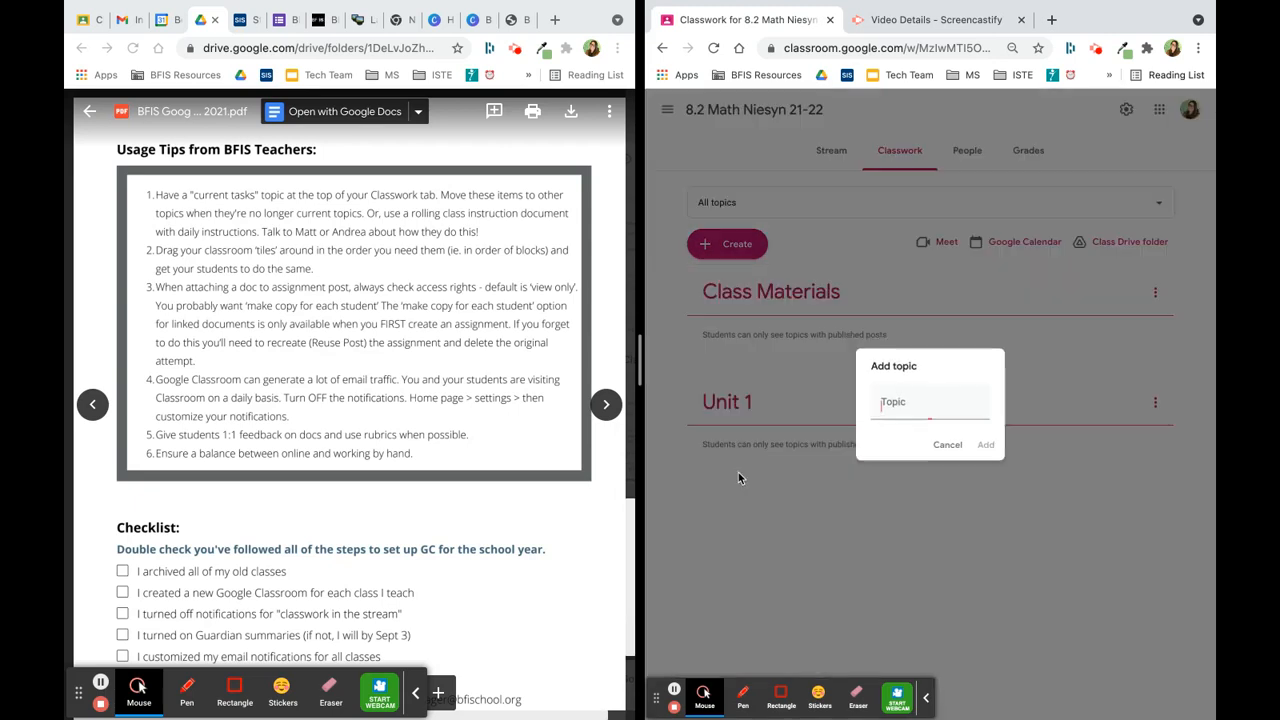
text(Current Tasks)
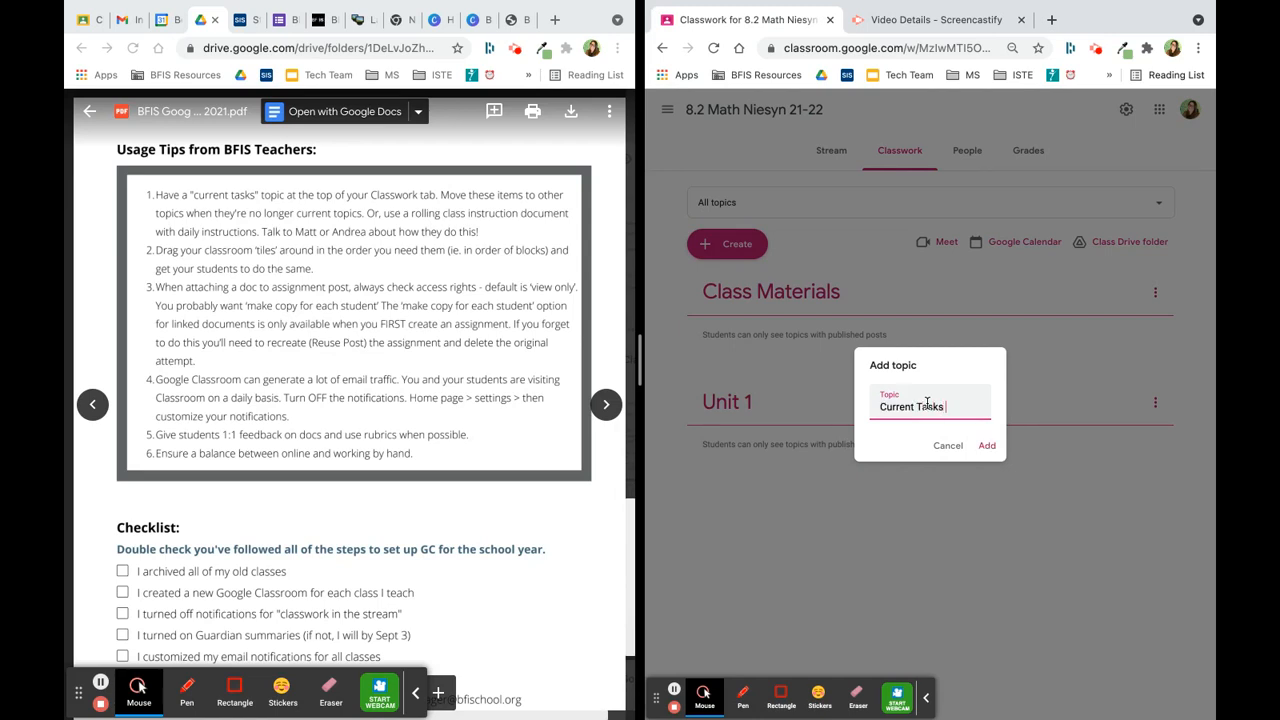
click(881, 407)
click(882, 410)
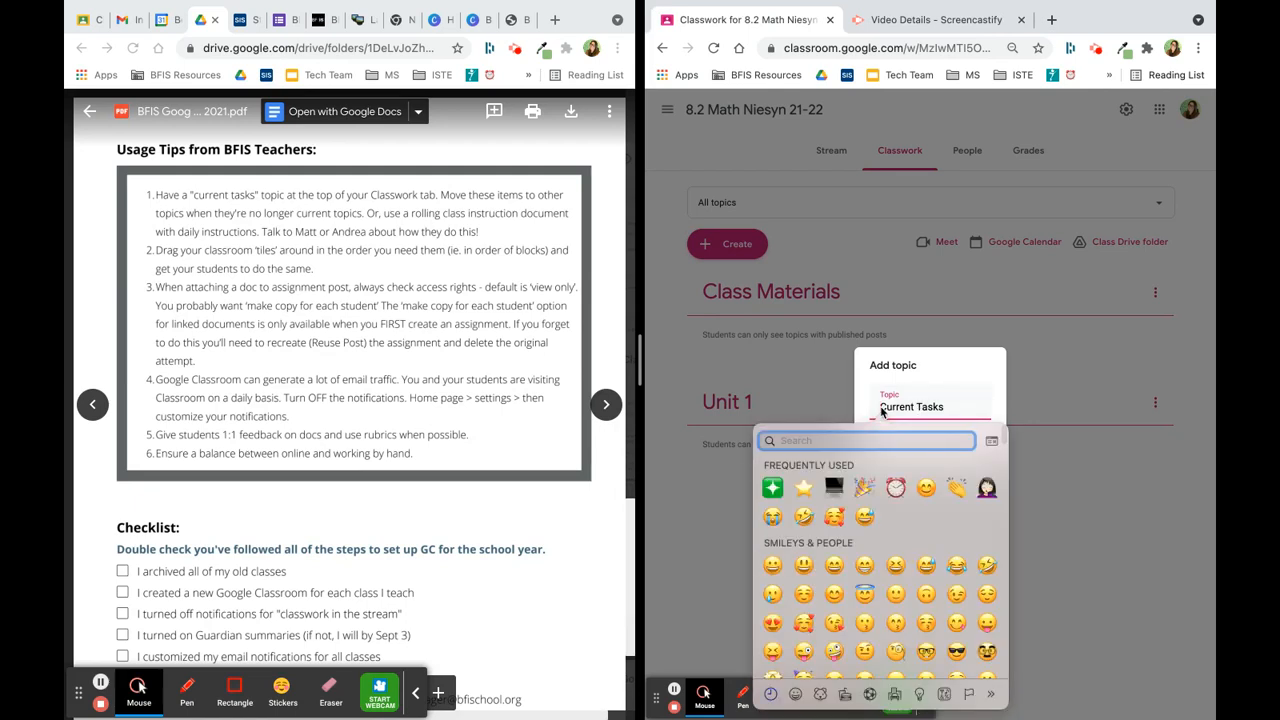
click(772, 492)
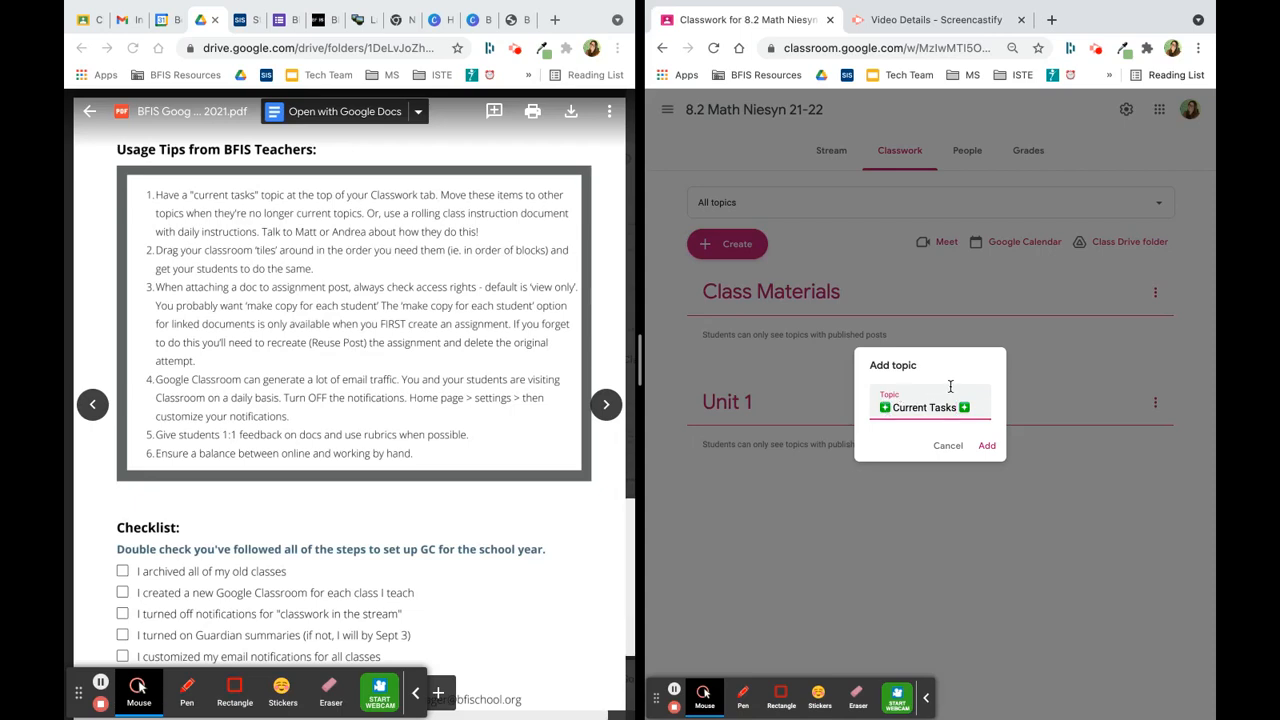
click(987, 446)
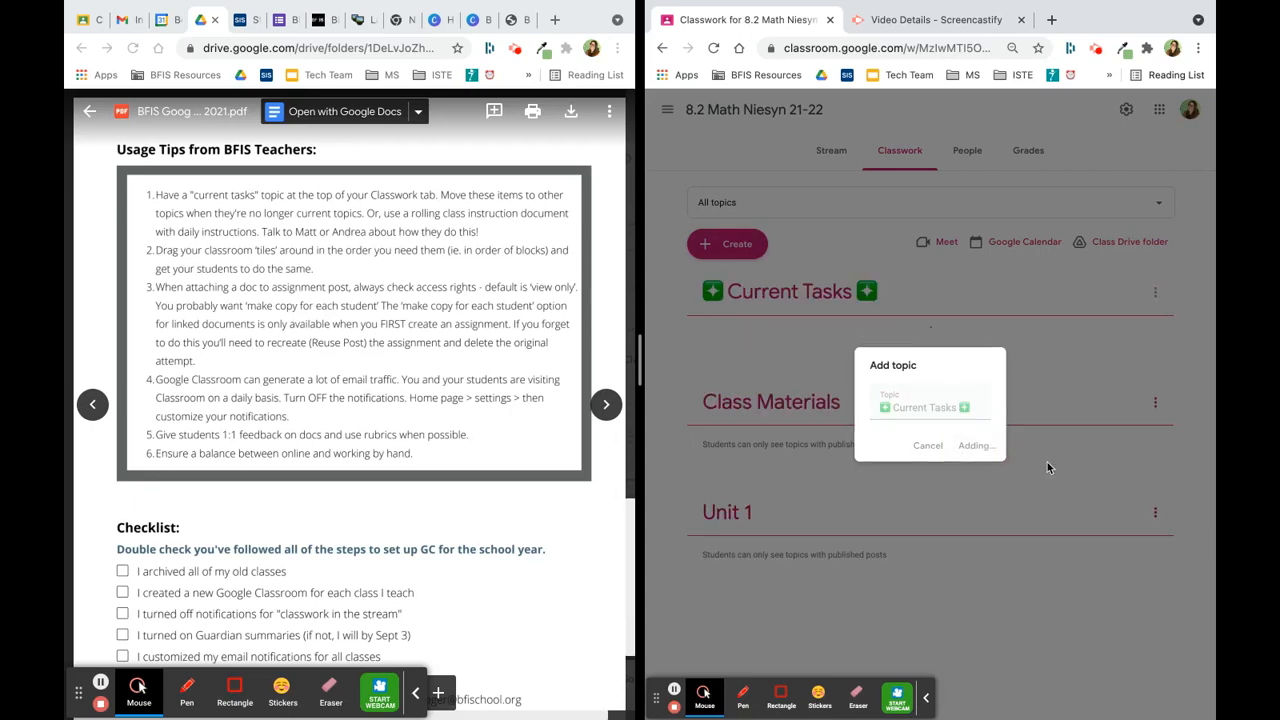
Review the closing checklist in the school guide and dismiss the recording time notice
scroll(370, 443, down, 1)
scroll(370, 443, down, 3)
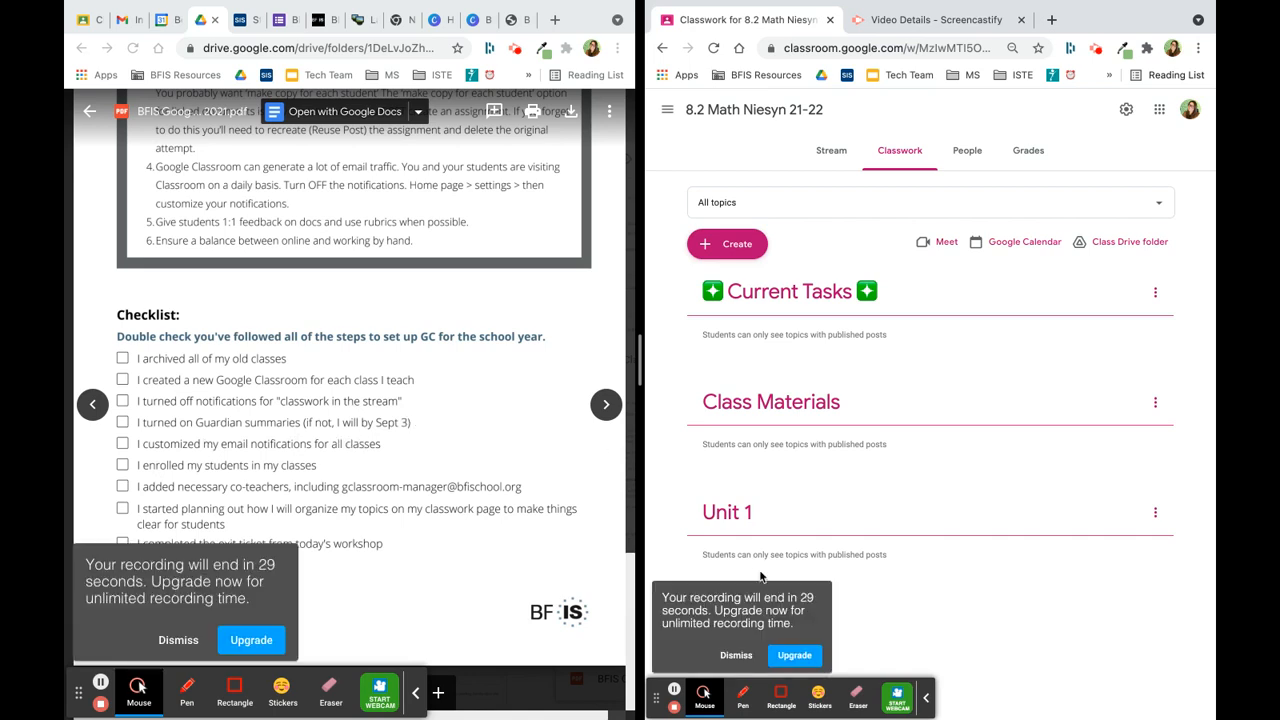
click(734, 656)
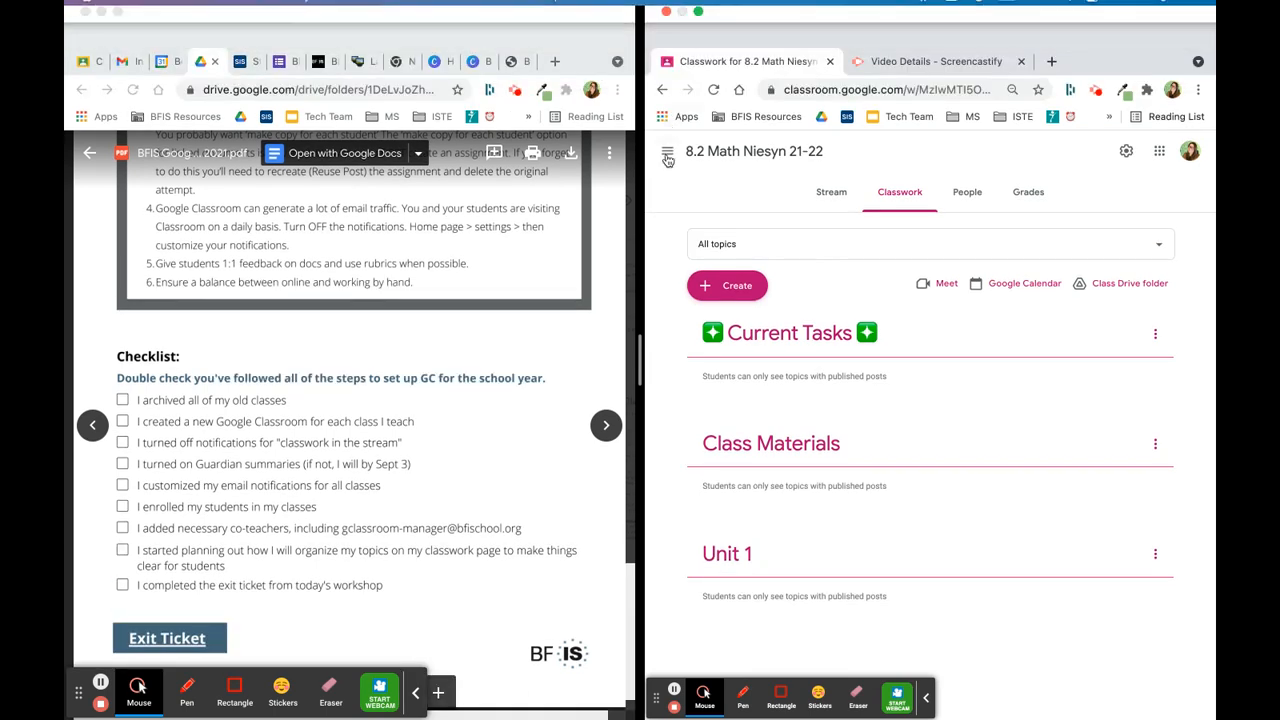
Open the general Classroom settings and review the email notification options for comments, enrolled classes and taught classes
click(670, 112)
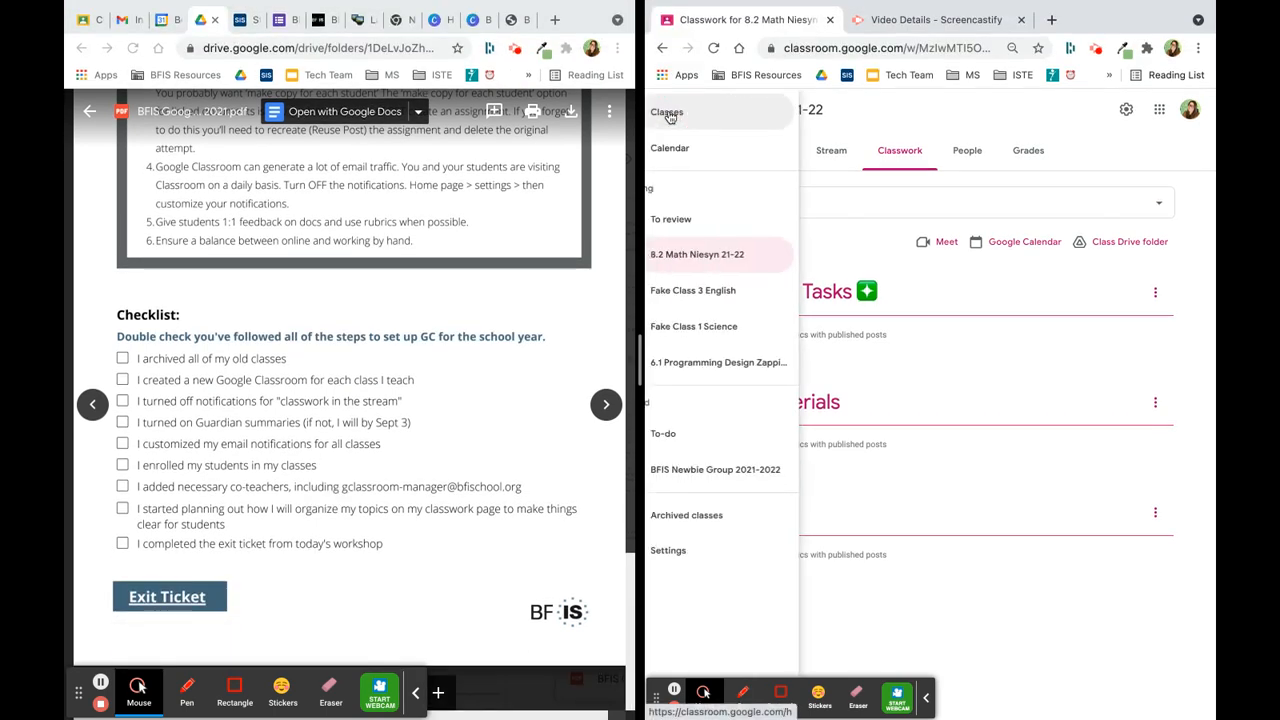
click(707, 552)
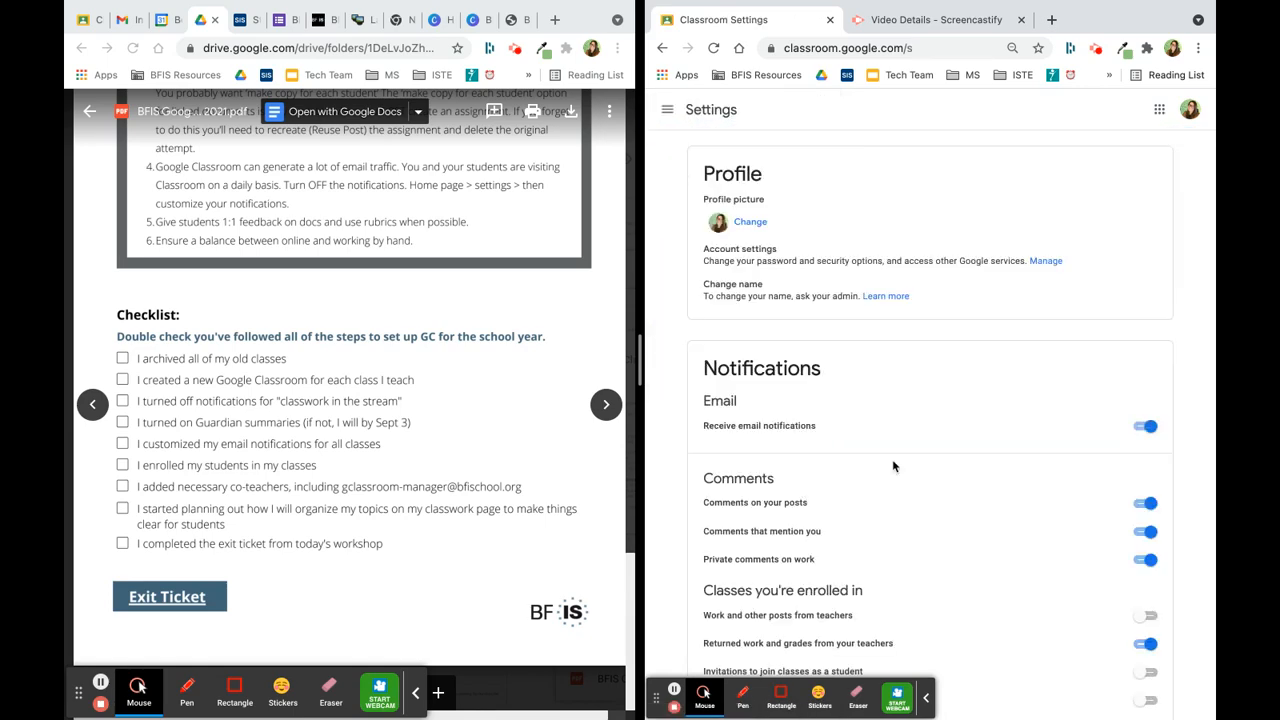
scroll(892, 459, down, 3)
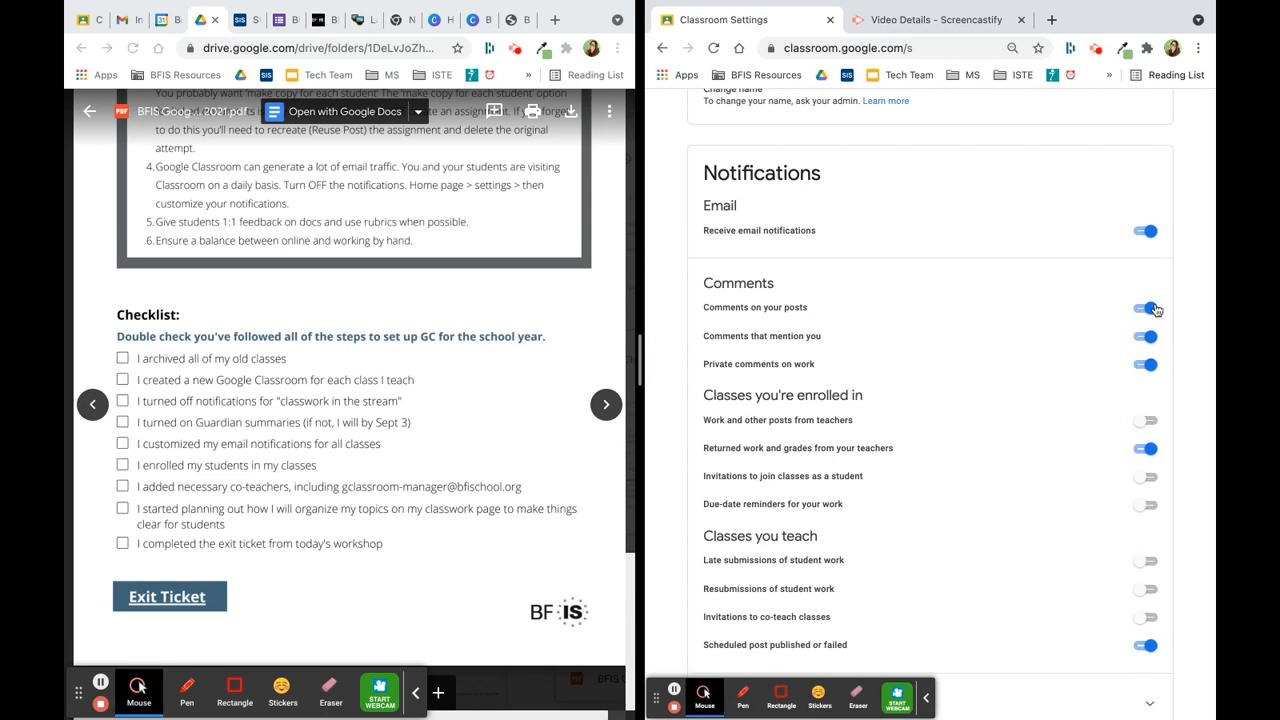
scroll(970, 480, down, 1)
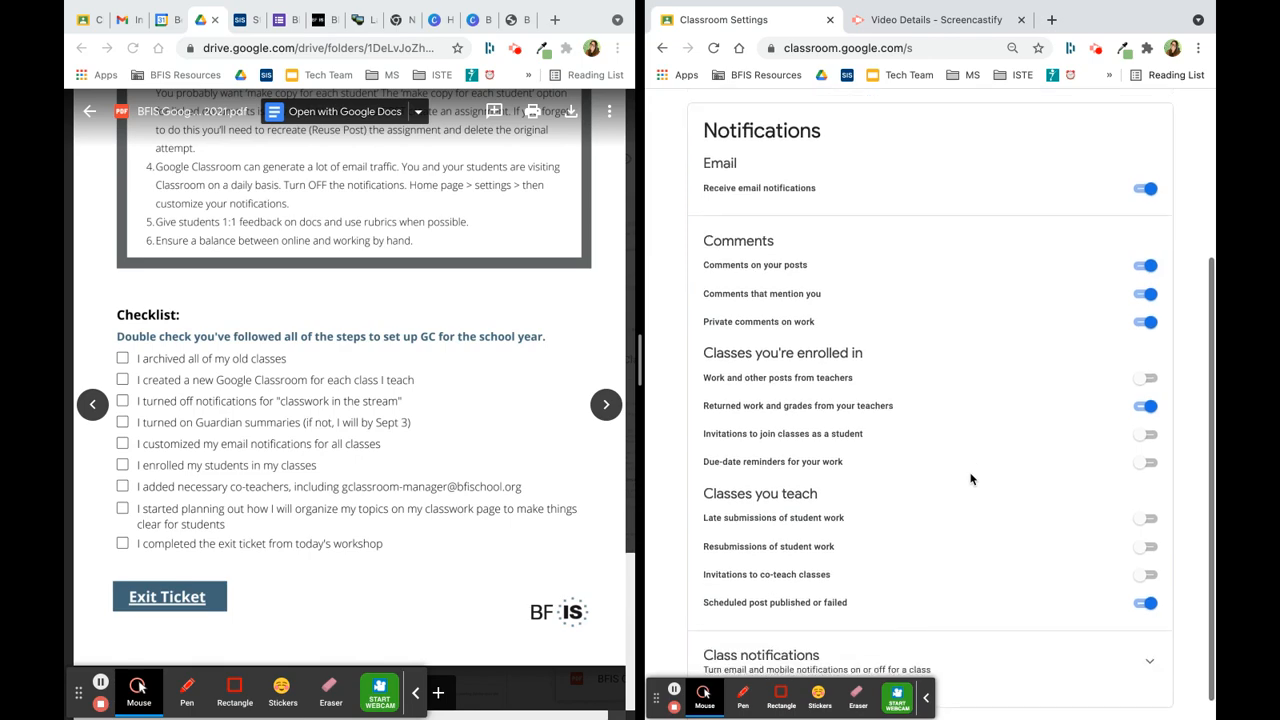